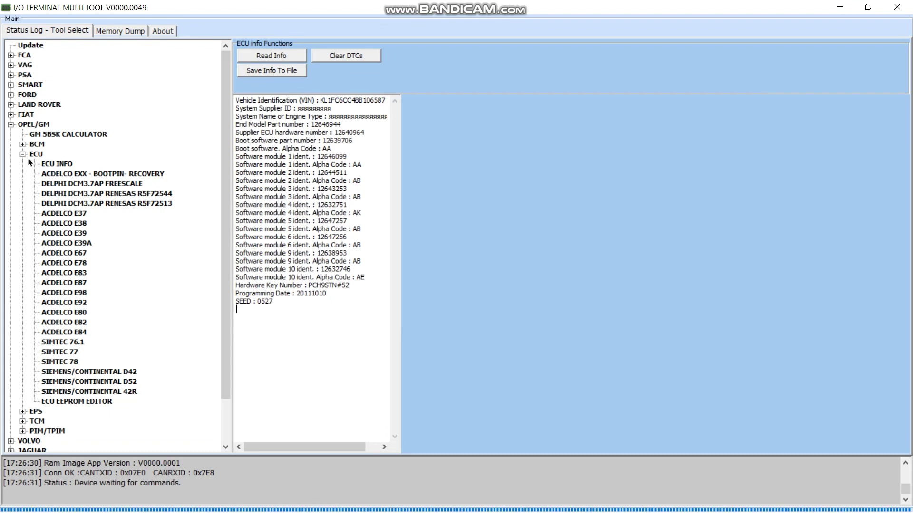
Open ECU INFO for the OPEL/GM ECU group and read the connected ECU's identification data
{"action": "left_click", "coordinate": [22, 155]}
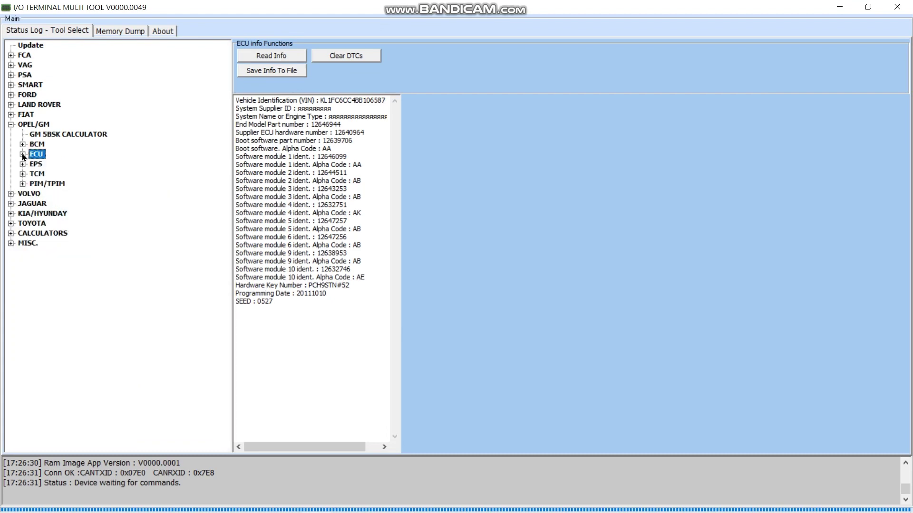
{"action": "left_click", "coordinate": [11, 125]}
{"action": "left_click", "coordinate": [10, 125]}
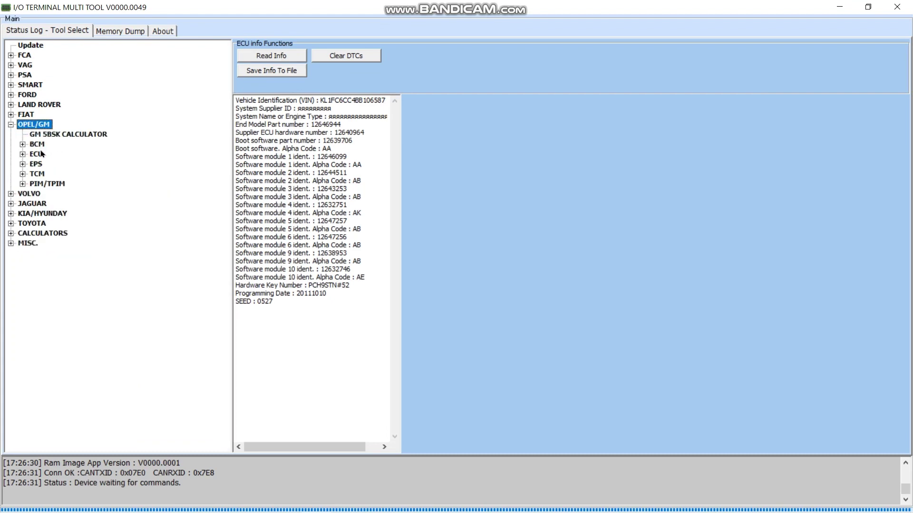
{"action": "left_click", "coordinate": [22, 154]}
{"action": "left_click", "coordinate": [49, 168]}
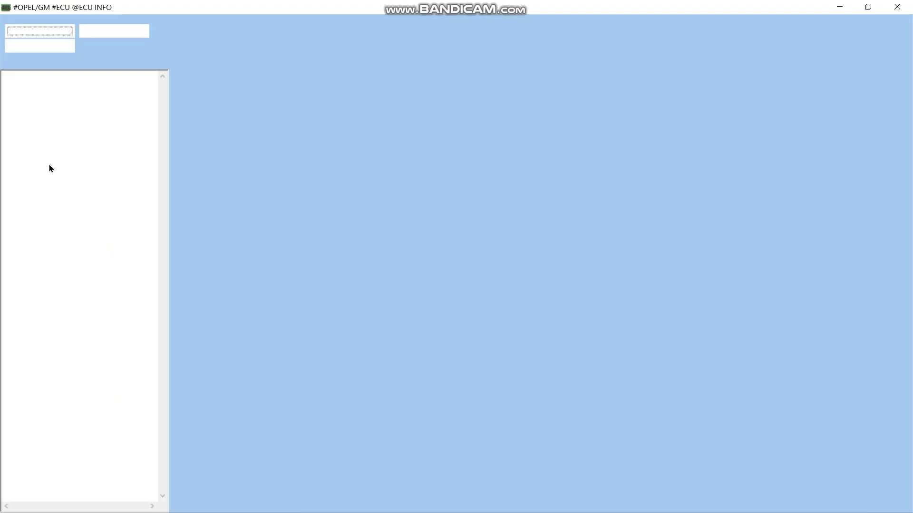
{"action": "left_click", "coordinate": [281, 59]}
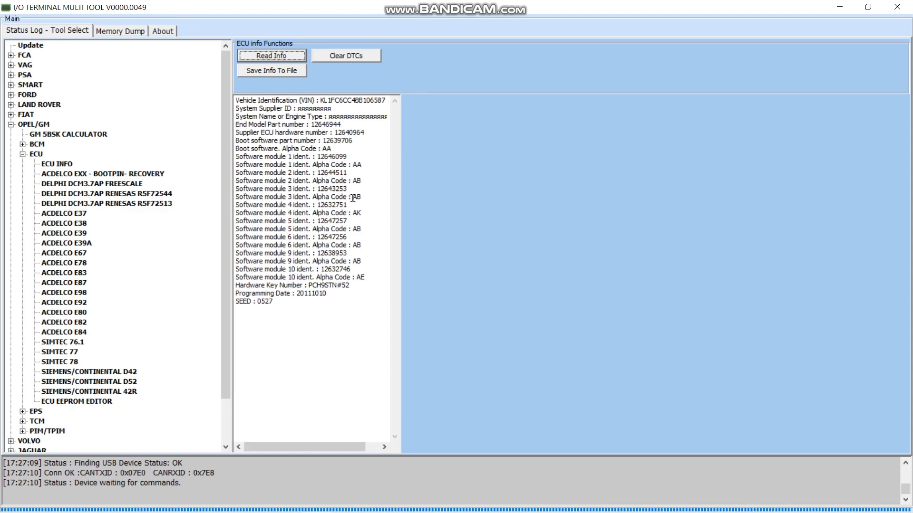
Select the OPEL/GM ACDELCO E39 module, connect to the ECU and read its shadow flash
{"action": "double_click", "coordinate": [63, 233]}
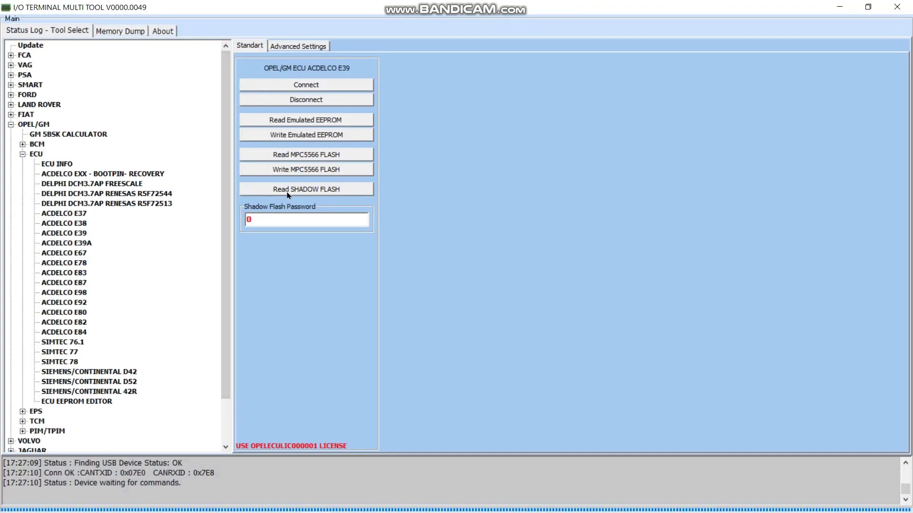
{"action": "left_click", "coordinate": [301, 193]}
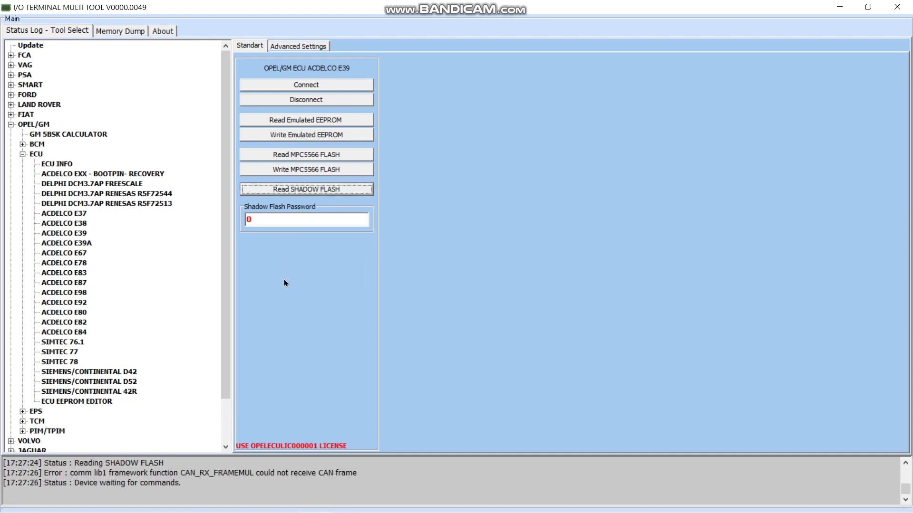
{"action": "left_click", "coordinate": [321, 87]}
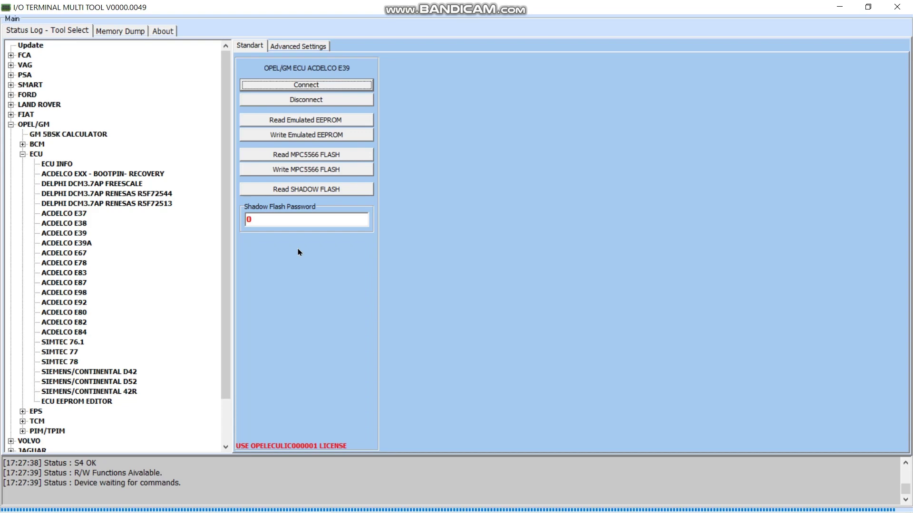
{"action": "mouse_move", "coordinate": [523, 6]}
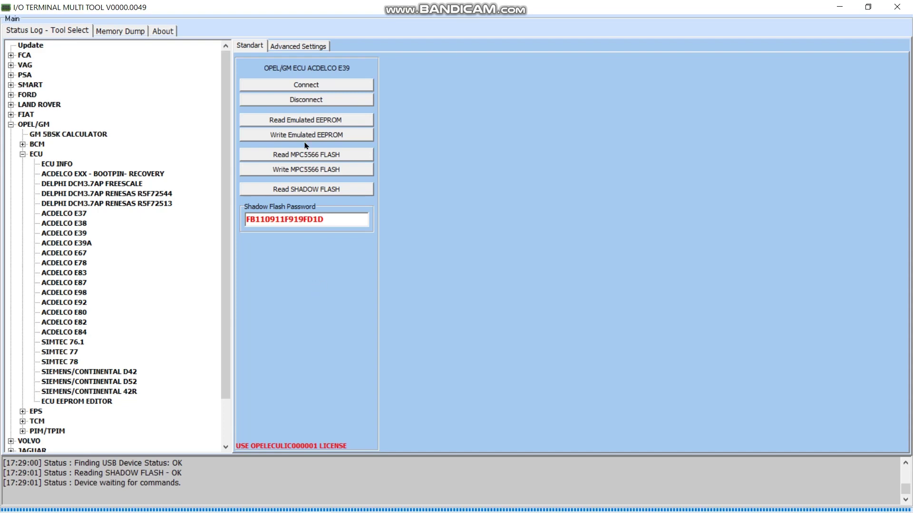
Read the MPC5566 flash and save the memory dump to the desktop as КАПТИКА E39.bin
{"action": "left_click", "coordinate": [309, 159]}
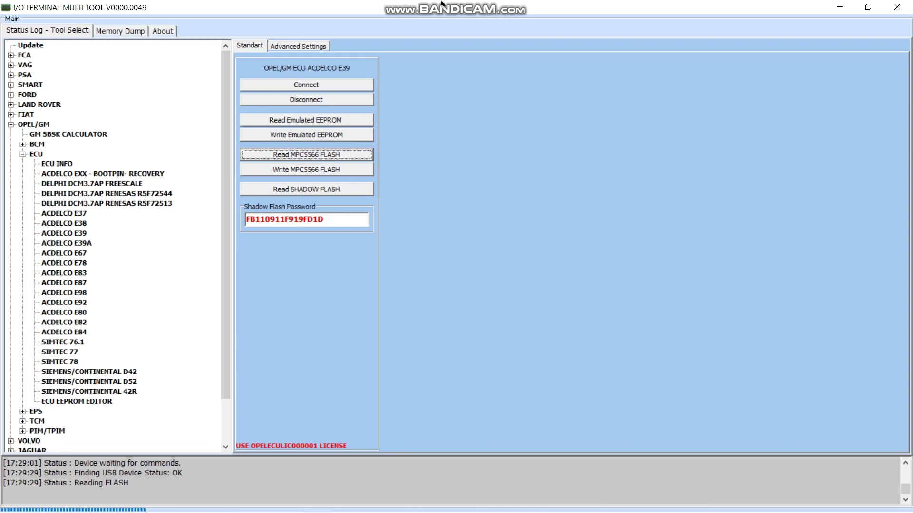
{"action": "mouse_move", "coordinate": [512, 8]}
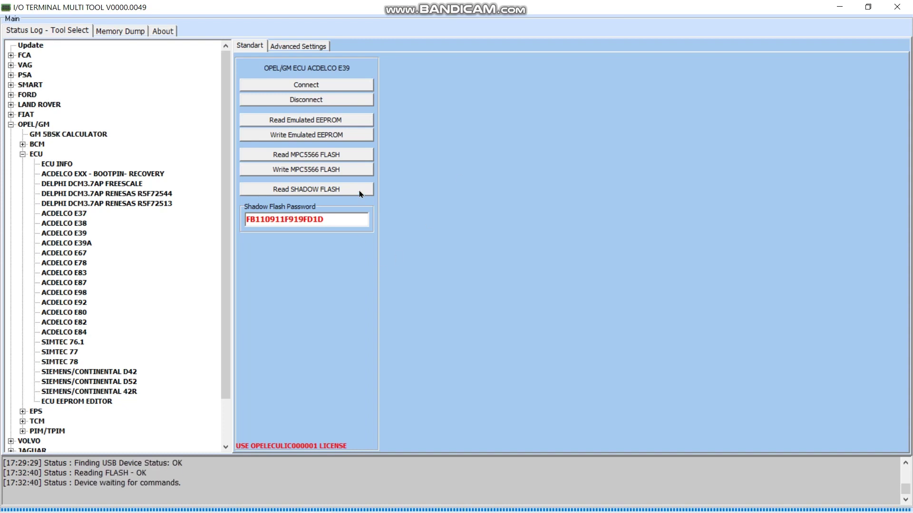
{"action": "left_click", "coordinate": [103, 32]}
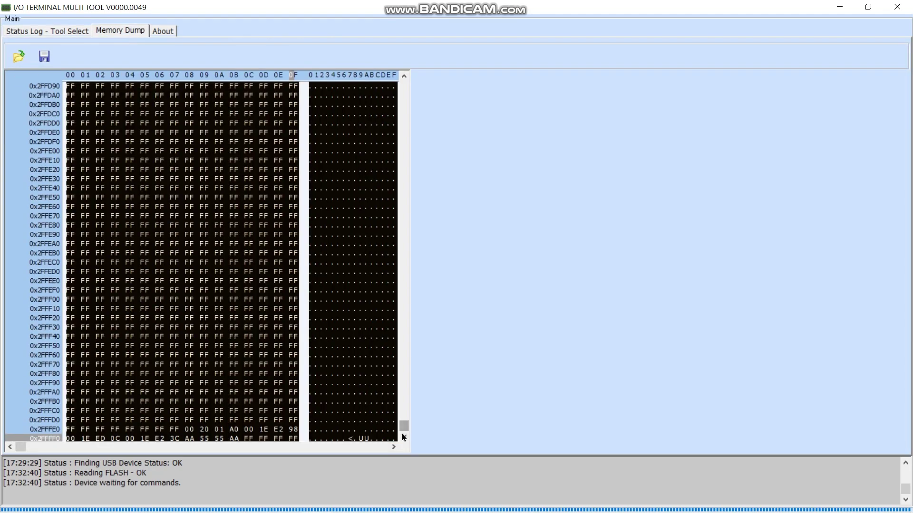
{"action": "left_click", "coordinate": [44, 57]}
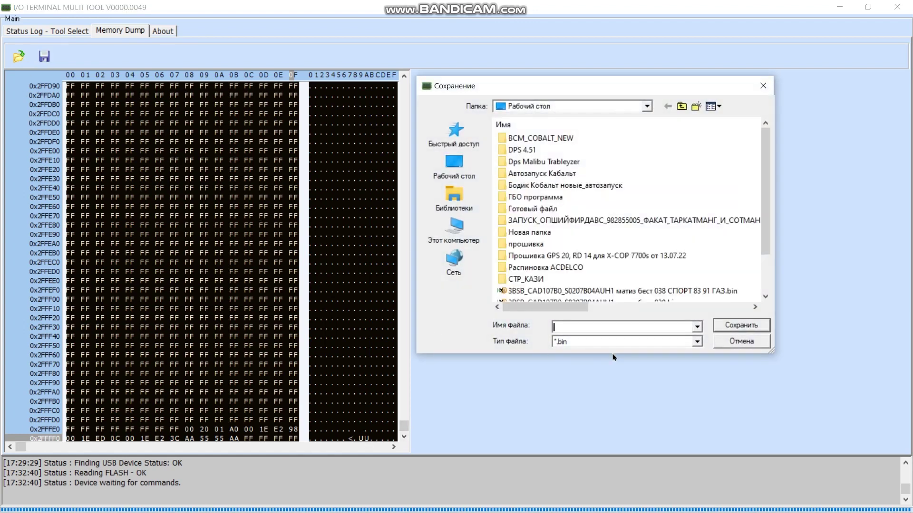
{"action": "left_click", "coordinate": [594, 327]}
{"action": "type", "text": "KAПТИКА Е39"}
{"action": "left_click", "coordinate": [736, 330]}
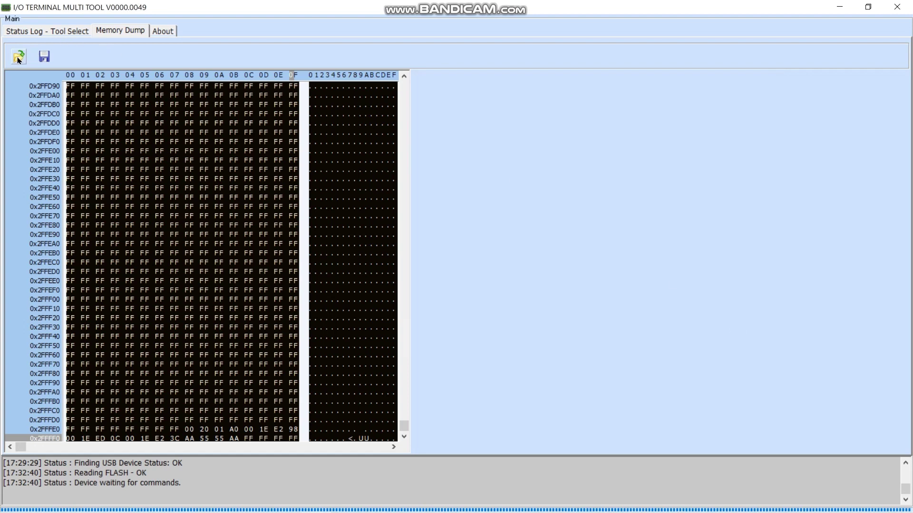
Read the ECU's emulated EEPROM and review the contents of its memory dump
{"action": "left_click", "coordinate": [51, 32]}
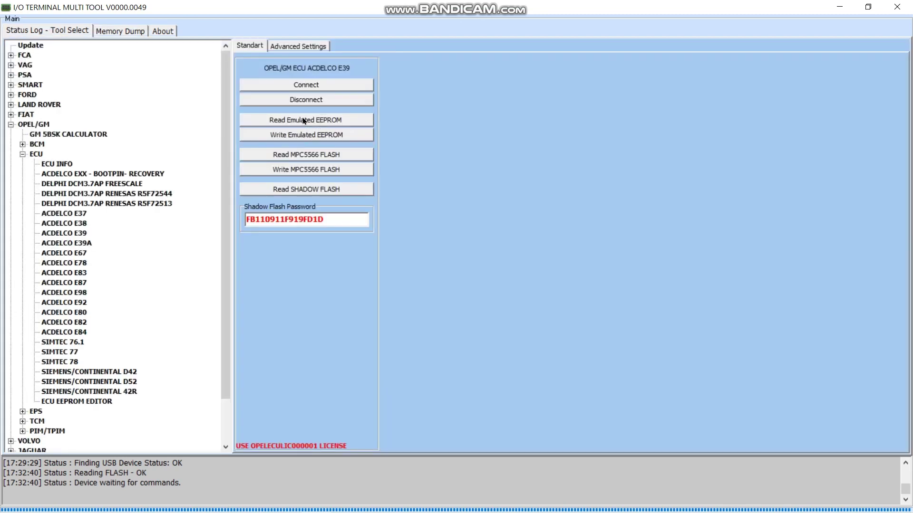
{"action": "left_click", "coordinate": [304, 121]}
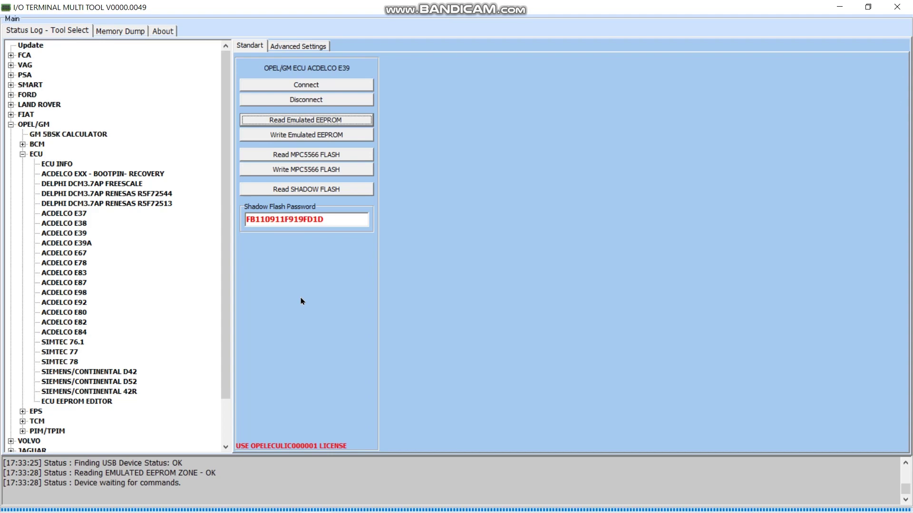
{"action": "left_click", "coordinate": [125, 31]}
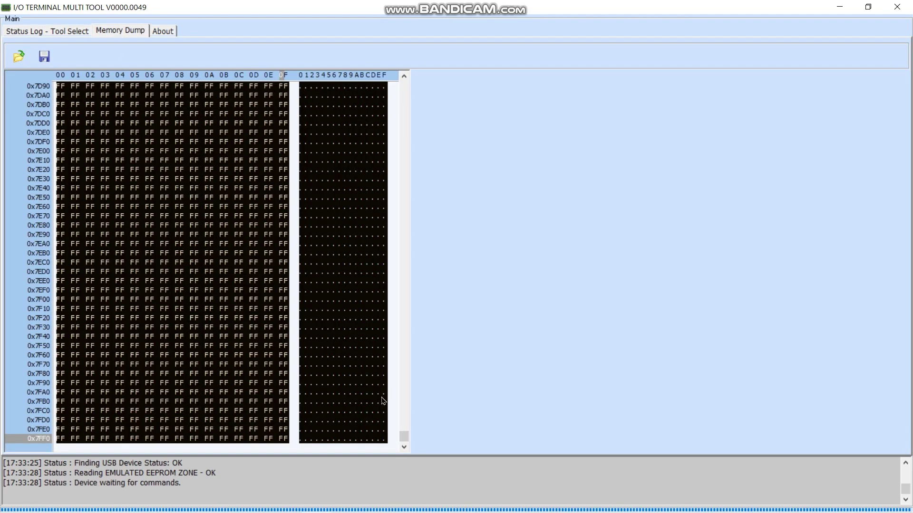
{"action": "left_click_drag", "start_coordinate": [406, 438], "coordinate": [404, 97]}
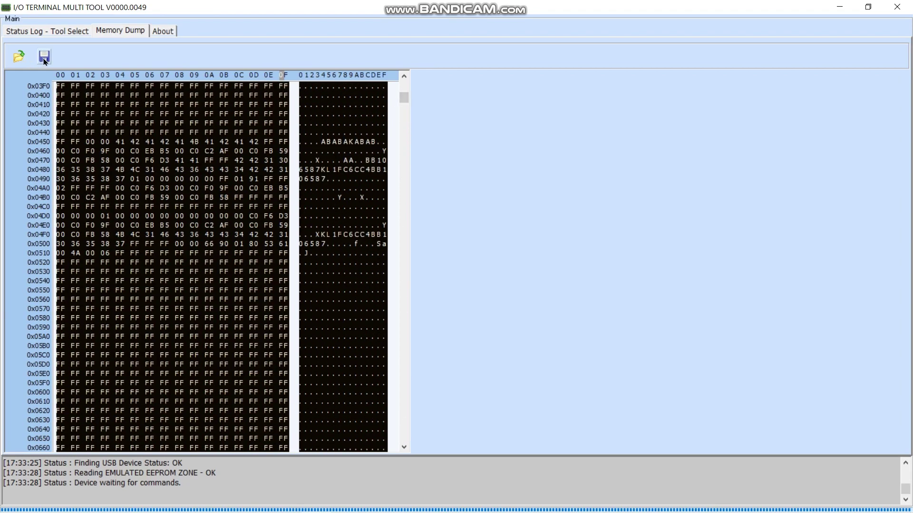
Save the emulated EEPROM dump to the desktop as КАПТИКА E39 ЕПРОМ.bin
{"action": "left_click", "coordinate": [44, 57]}
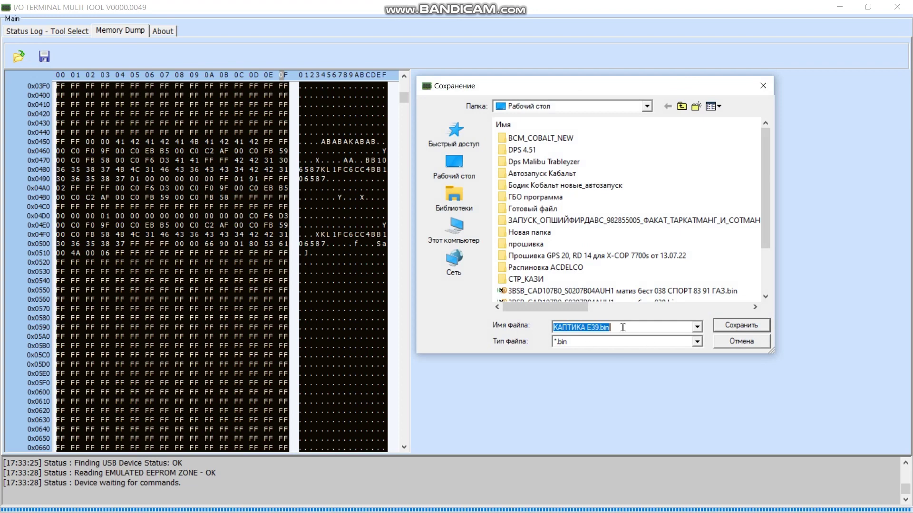
{"action": "left_click", "coordinate": [622, 327]}
{"action": "key", "text": "Left"}
{"action": "key", "text": "Left"}
{"action": "key", "text": "Left"}
{"action": "key", "text": "Left"}
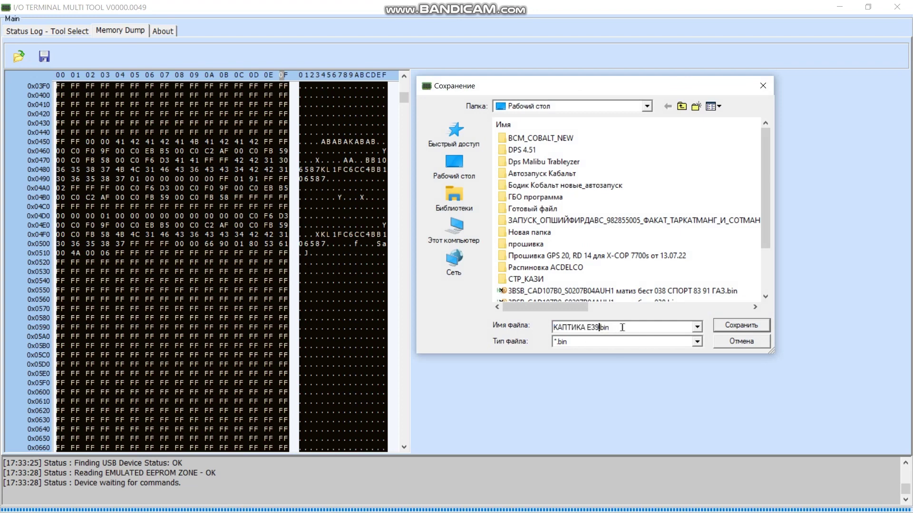
{"action": "type", "text": "ЕПРОМ"}
{"action": "left_click", "coordinate": [741, 325]}
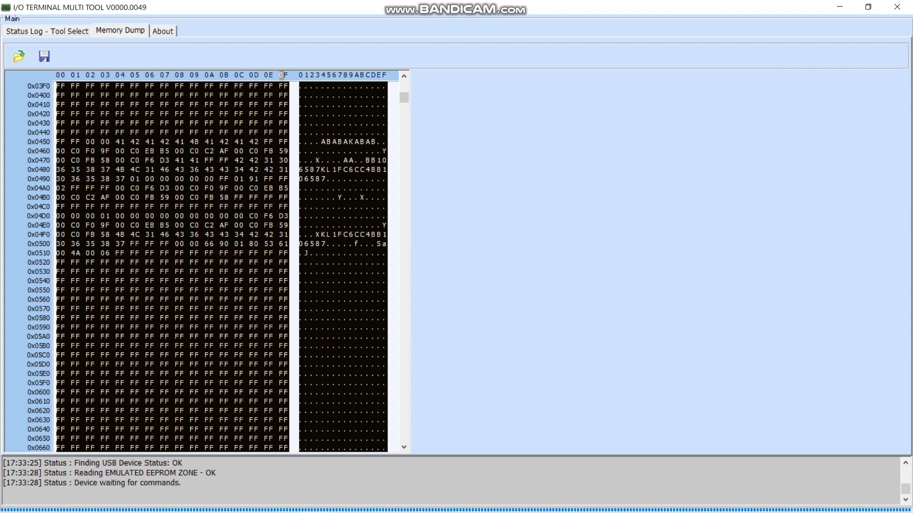
Disconnect from the ACDELCO E39 ECU and exit the programming tool
{"action": "left_click", "coordinate": [839, 5]}
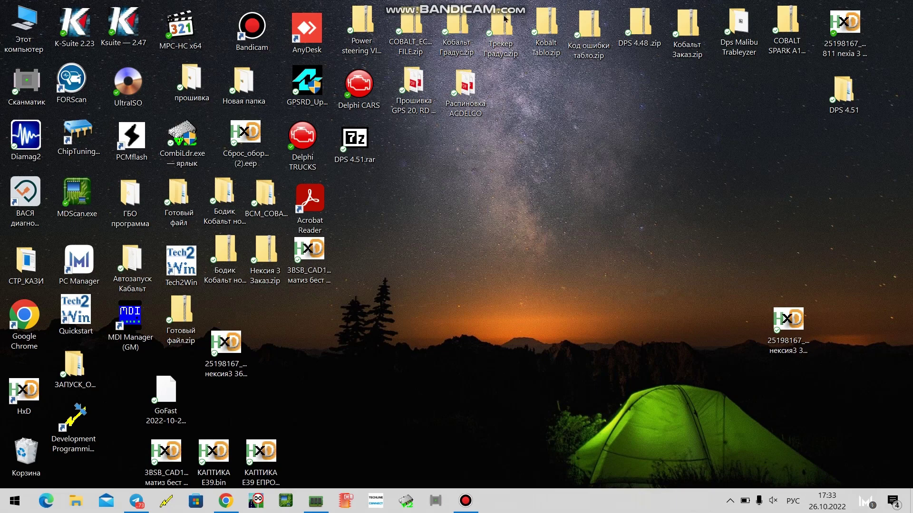
{"action": "mouse_move", "coordinate": [513, 14]}
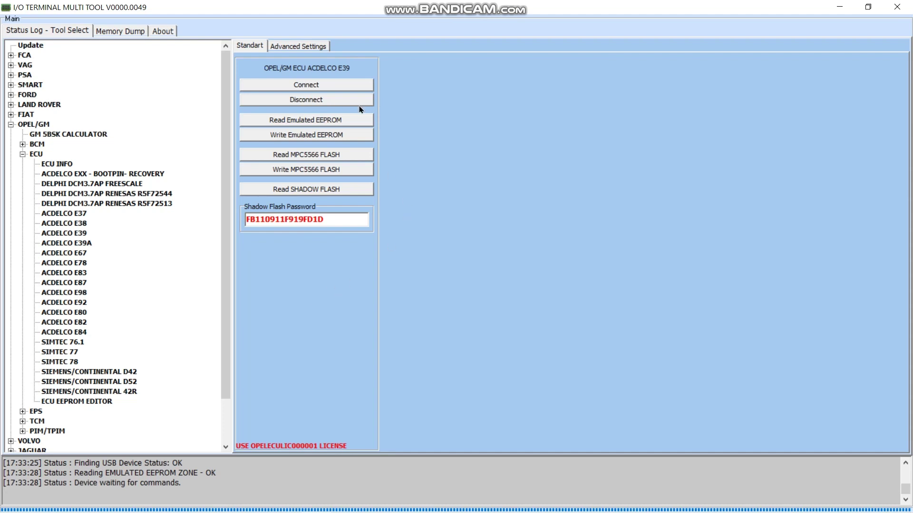
{"action": "left_click", "coordinate": [332, 102]}
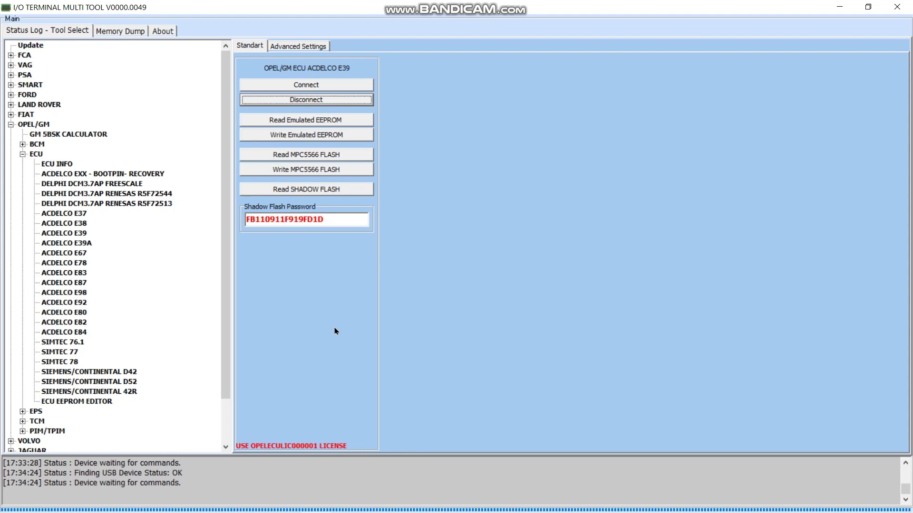
{"action": "left_click", "coordinate": [11, 125]}
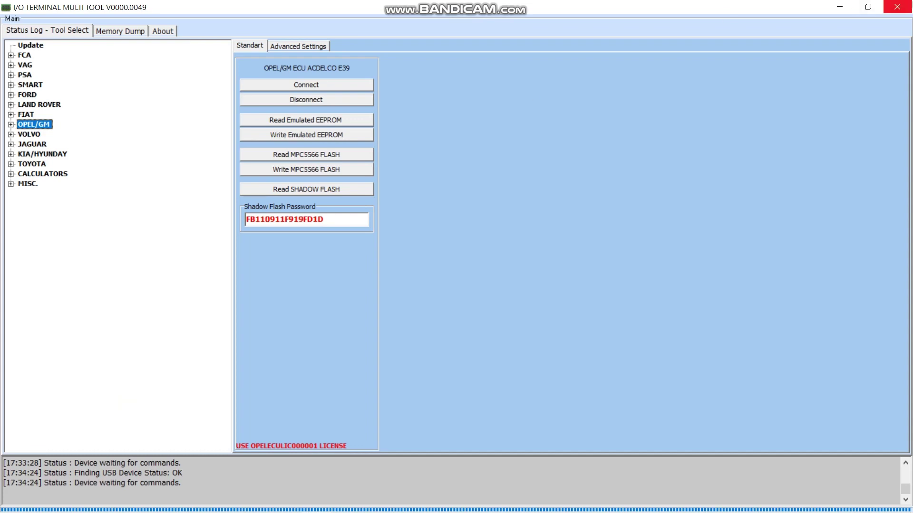
{"action": "left_click", "coordinate": [895, 6]}
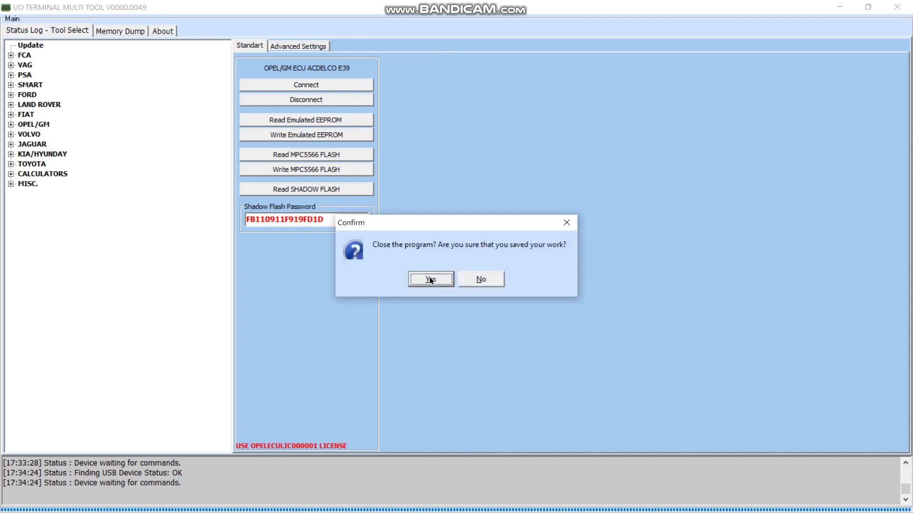
{"action": "left_click", "coordinate": [430, 280]}
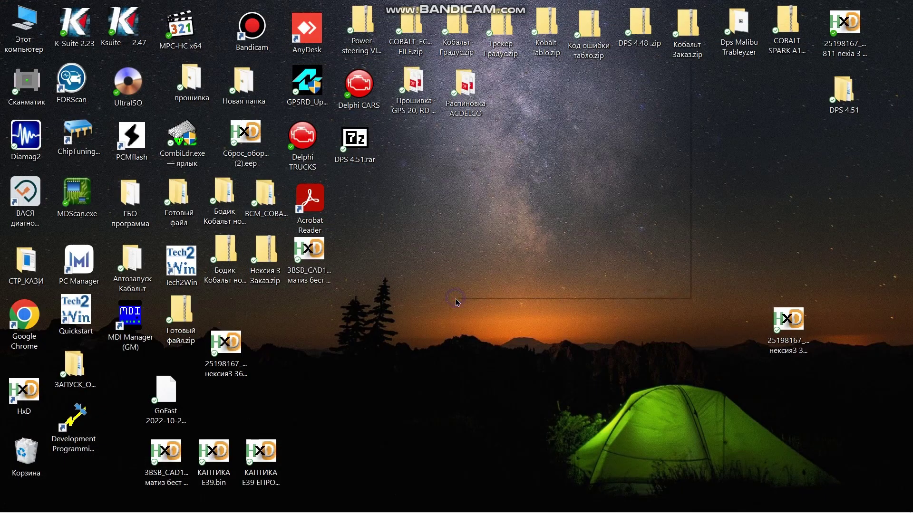
{"action": "right_click", "coordinate": [457, 303]}
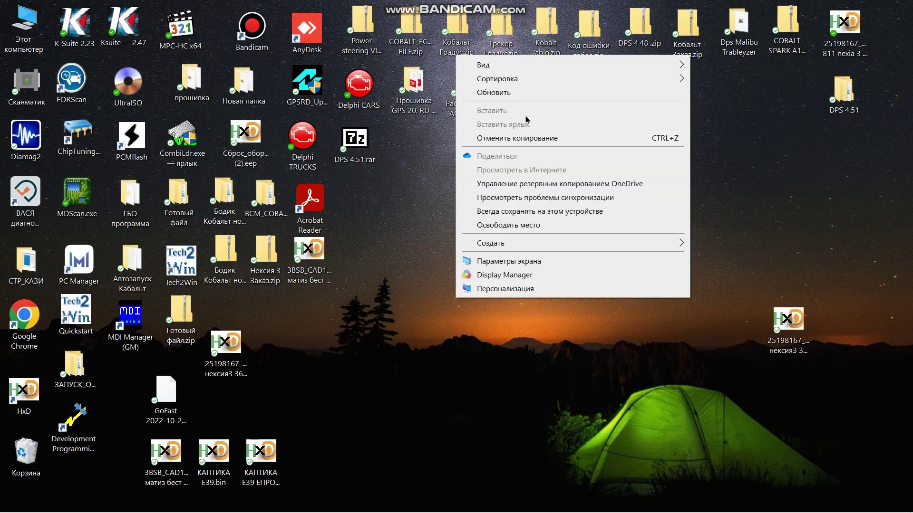
{"action": "left_click", "coordinate": [517, 93]}
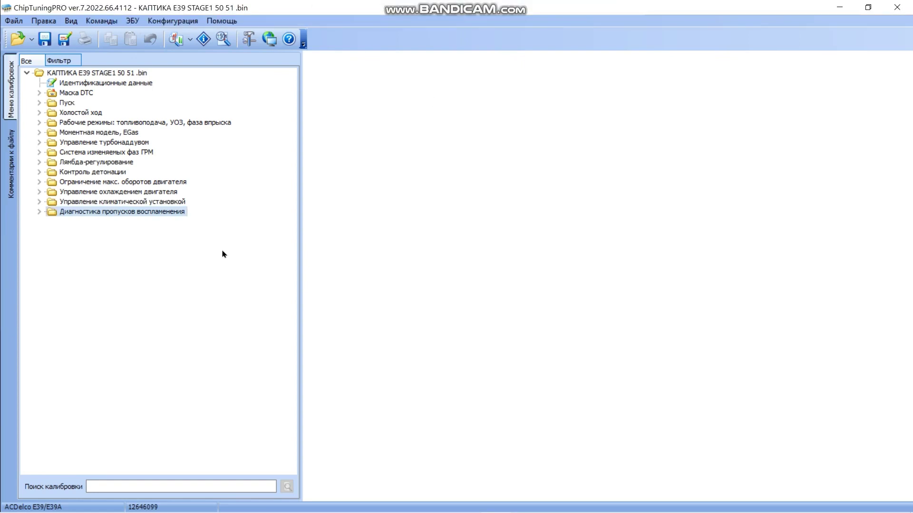
In ChipTuningPRO, examine the desired idle speed calibrations in the Холостой ход group of КАПТИКА E39 STAGE1 50 51 .bin
{"action": "double_click", "coordinate": [69, 113]}
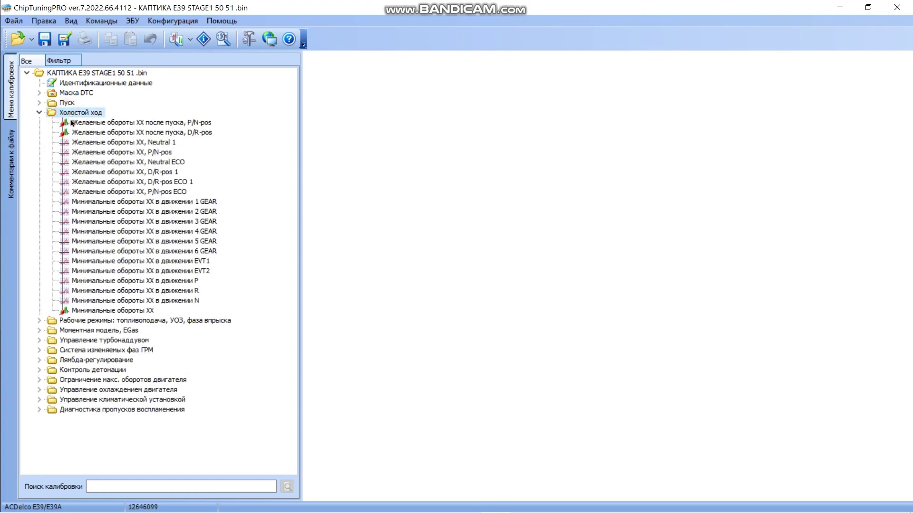
{"action": "double_click", "coordinate": [71, 122]}
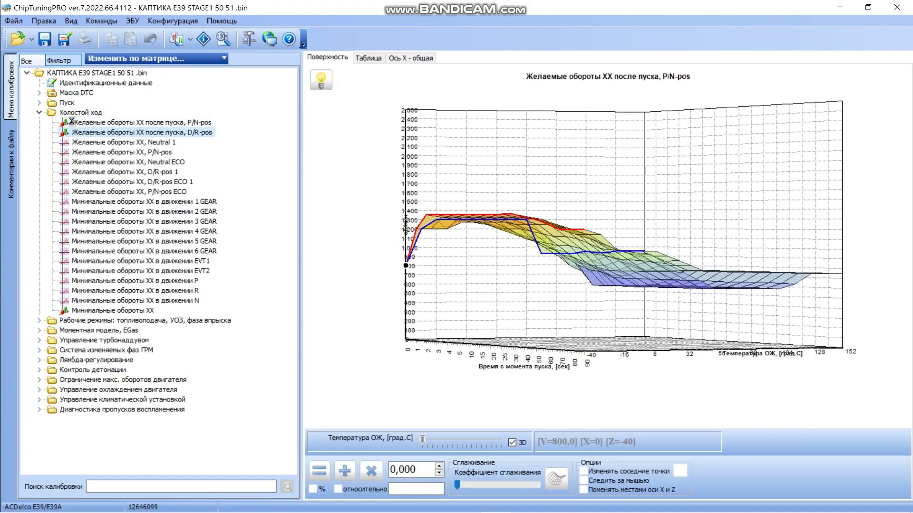
{"action": "key", "text": "Down"}
{"action": "key", "text": "Down"}
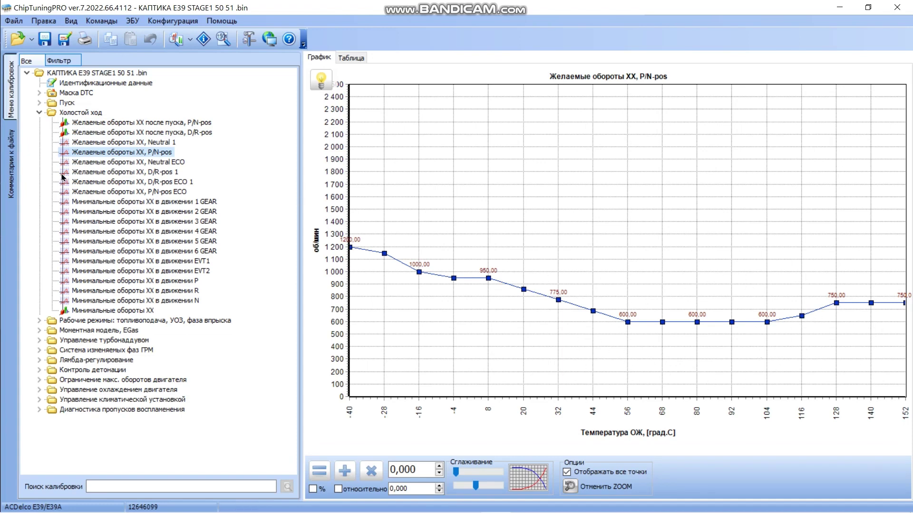
{"action": "left_click", "coordinate": [73, 162]}
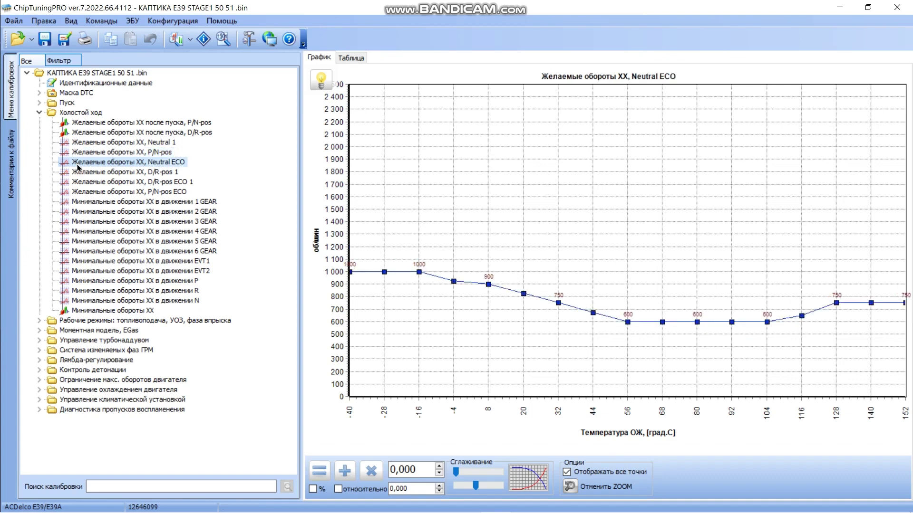
{"action": "key", "text": "Down"}
{"action": "key", "text": "Down"}
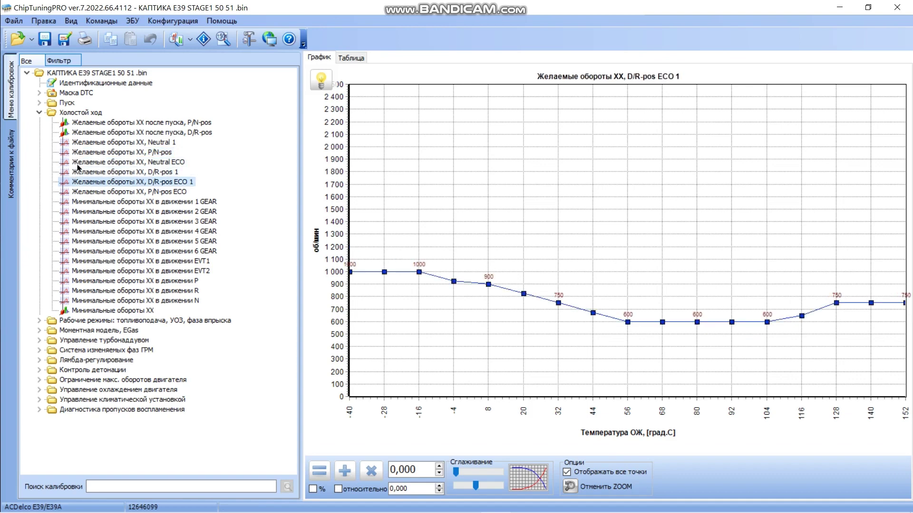
{"action": "key", "text": "Down"}
{"action": "key", "text": "Up"}
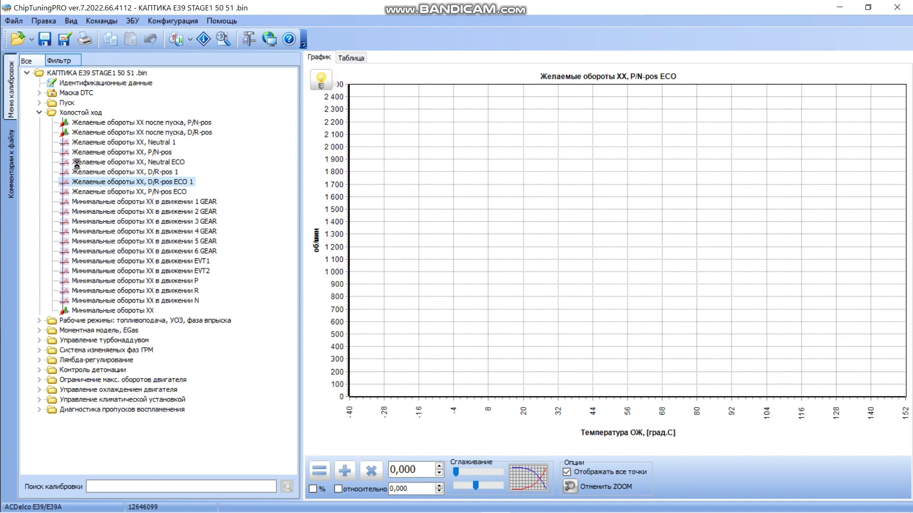
{"action": "key", "text": "Up"}
{"action": "key", "text": "Up"}
{"action": "key", "text": "Up"}
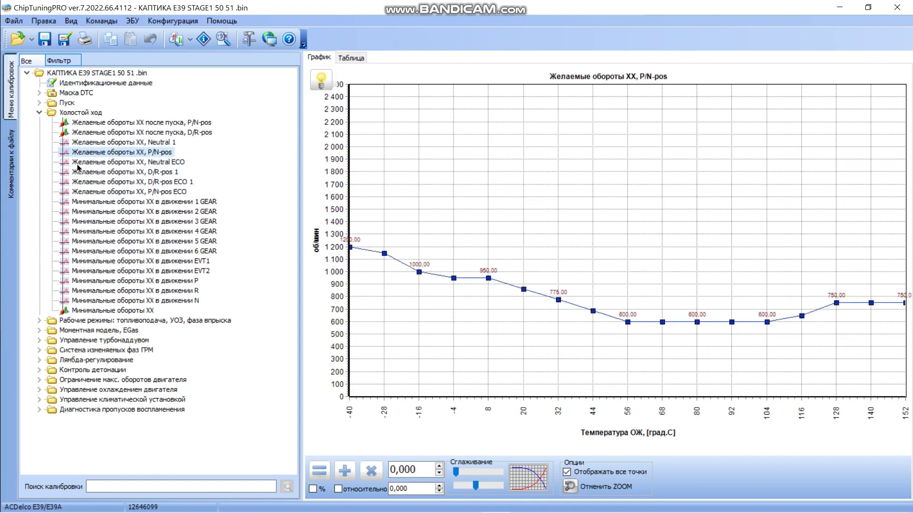
Compare the desired idle speed curves for Neutral 1 and P/N-pos, and collapse the Холостой ход group
{"action": "key", "text": "Up"}
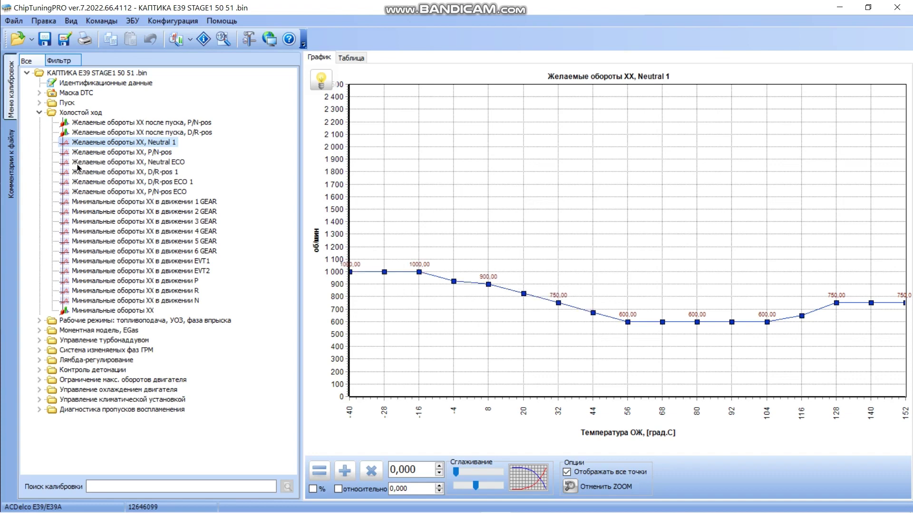
{"action": "key", "text": "Down"}
{"action": "key", "text": "Down"}
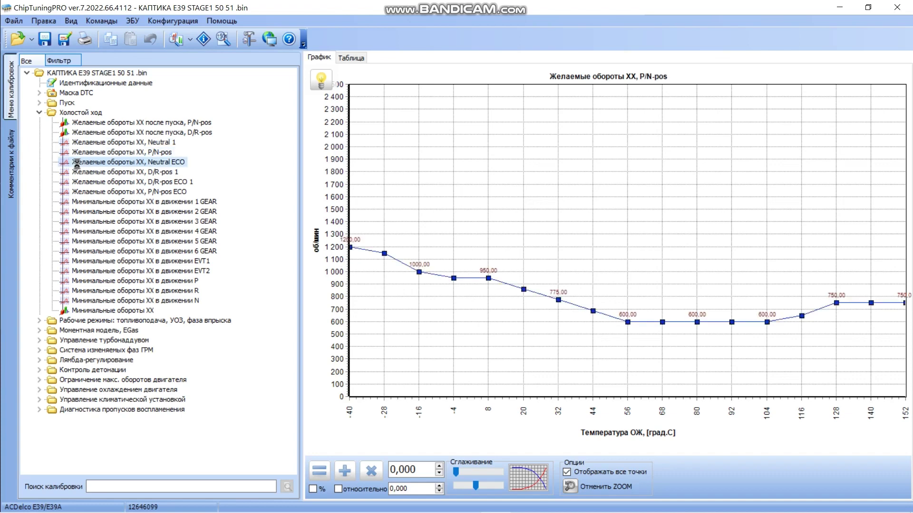
{"action": "key", "text": "Up"}
{"action": "key", "text": "Up"}
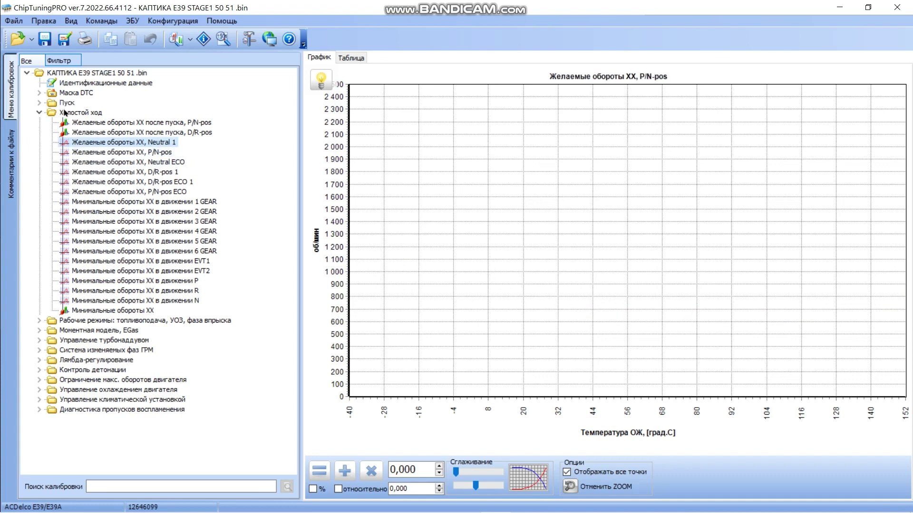
{"action": "double_click", "coordinate": [65, 114]}
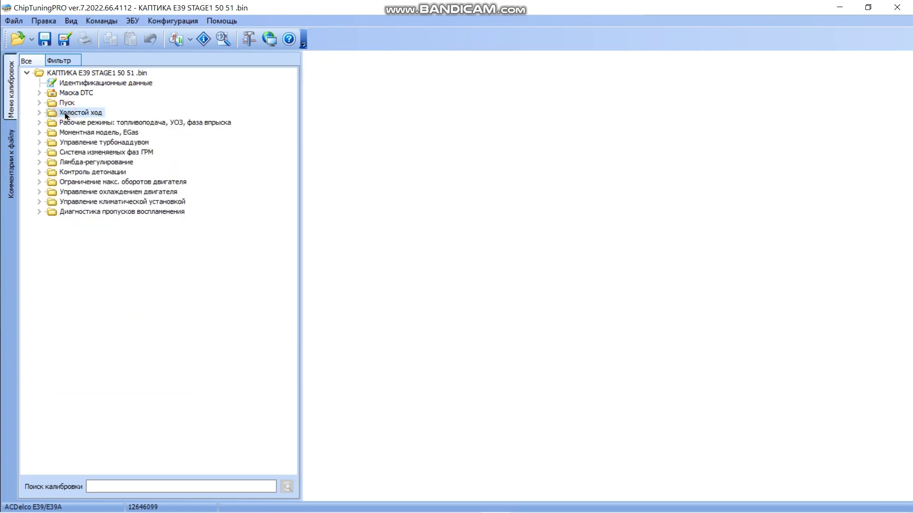
Browse the Рабочие режимы and Моментная модель, EGas groups, including the driver torque request maps, and collapse them
{"action": "double_click", "coordinate": [98, 123]}
{"action": "double_click", "coordinate": [99, 134]}
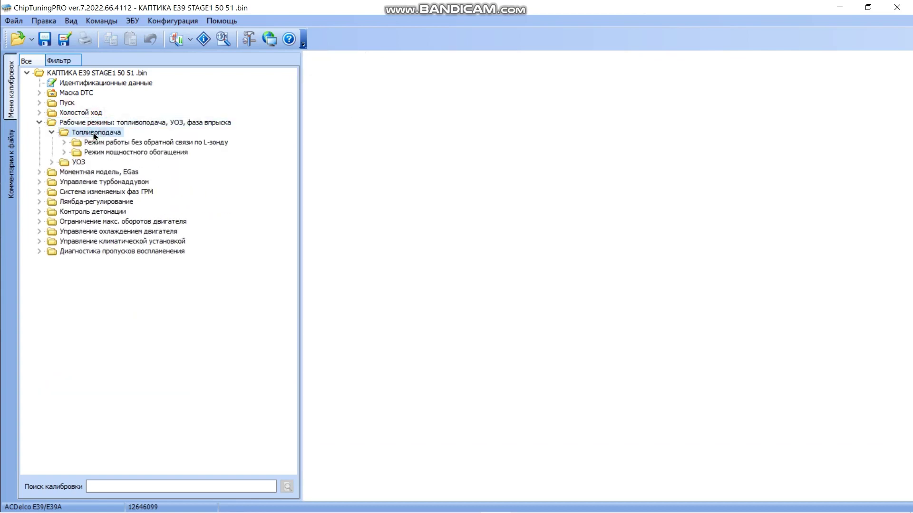
{"action": "double_click", "coordinate": [97, 133]}
{"action": "left_click", "coordinate": [94, 154]}
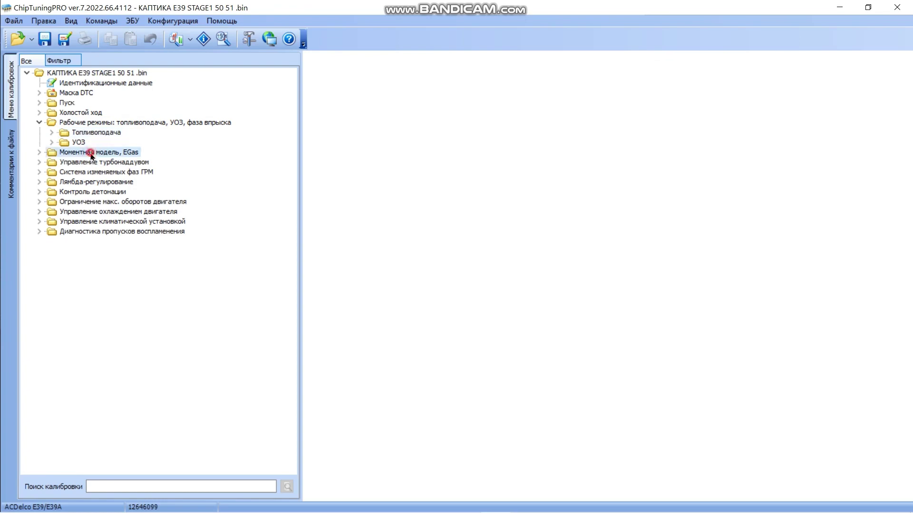
{"action": "double_click", "coordinate": [91, 153]}
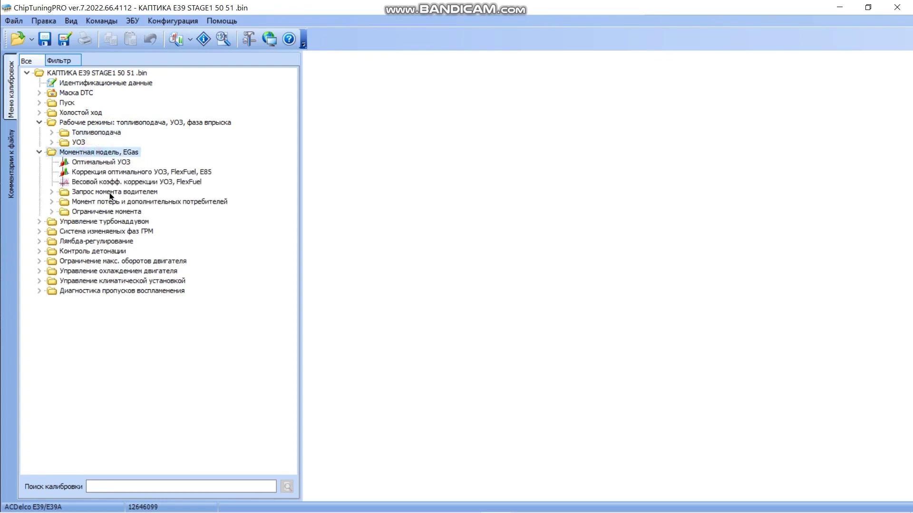
{"action": "double_click", "coordinate": [109, 192]}
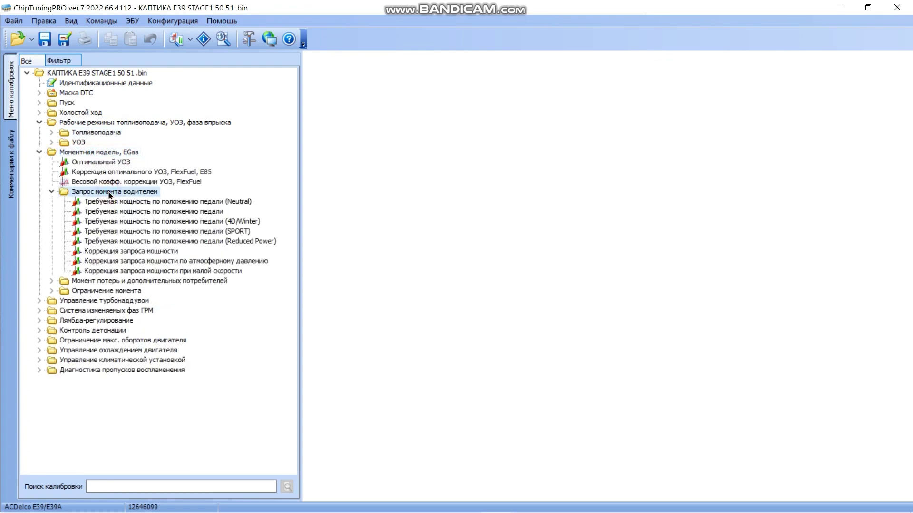
{"action": "left_click", "coordinate": [116, 203]}
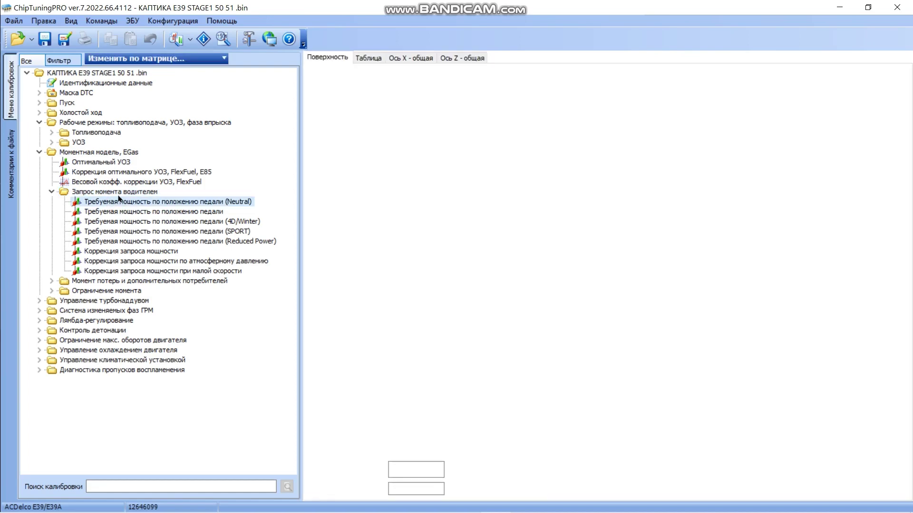
{"action": "double_click", "coordinate": [114, 195]}
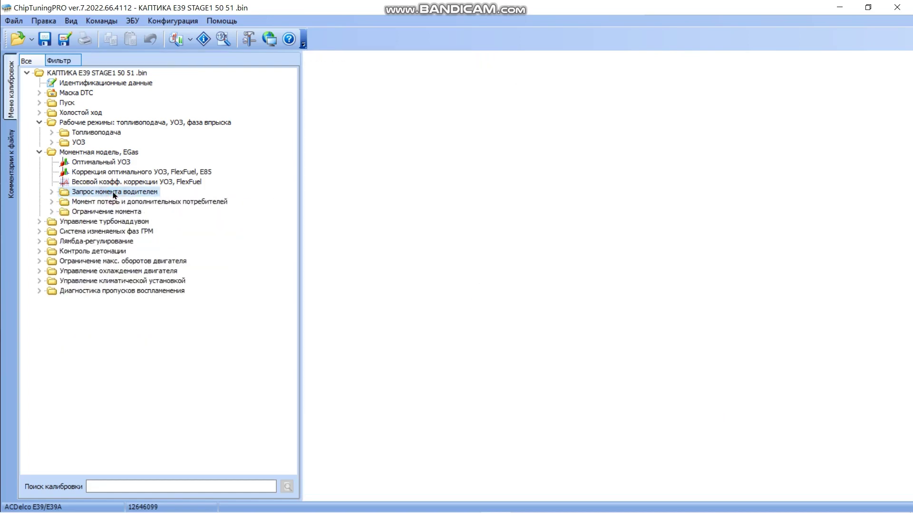
{"action": "double_click", "coordinate": [70, 153]}
{"action": "double_click", "coordinate": [65, 123]}
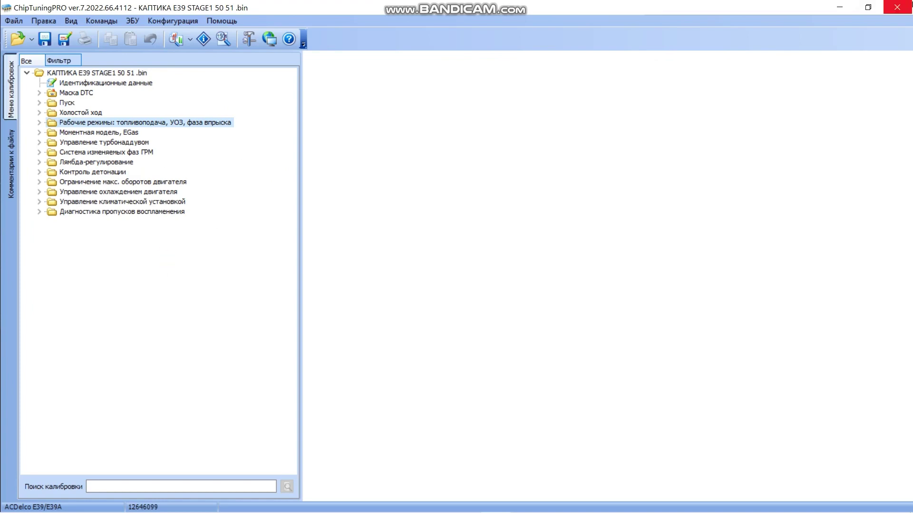
Close ChipTuningPRO and refresh the desktop
{"action": "left_click", "coordinate": [897, 8]}
{"action": "right_click", "coordinate": [544, 164]}
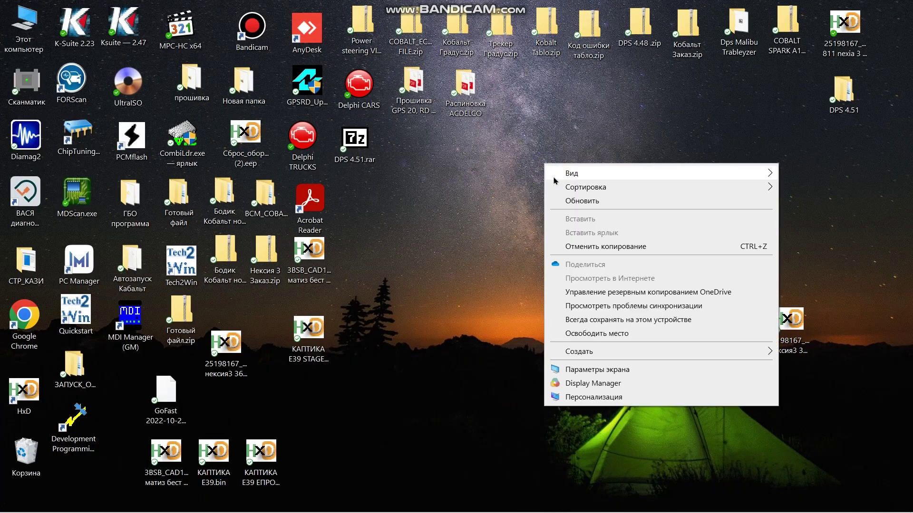
{"action": "left_click", "coordinate": [563, 200]}
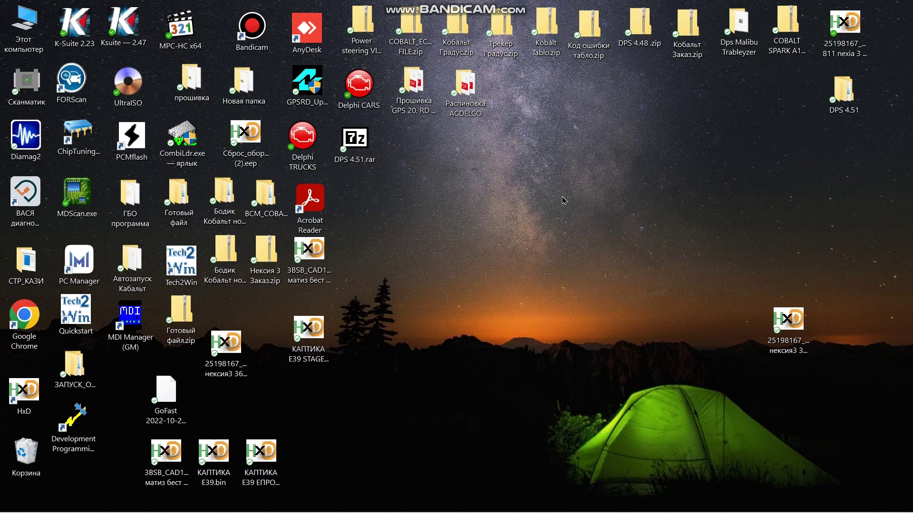
Open ChipLoader and choose E39 under ACDelco - OBDII as the ECU
{"action": "mouse_move", "coordinate": [397, 511]}
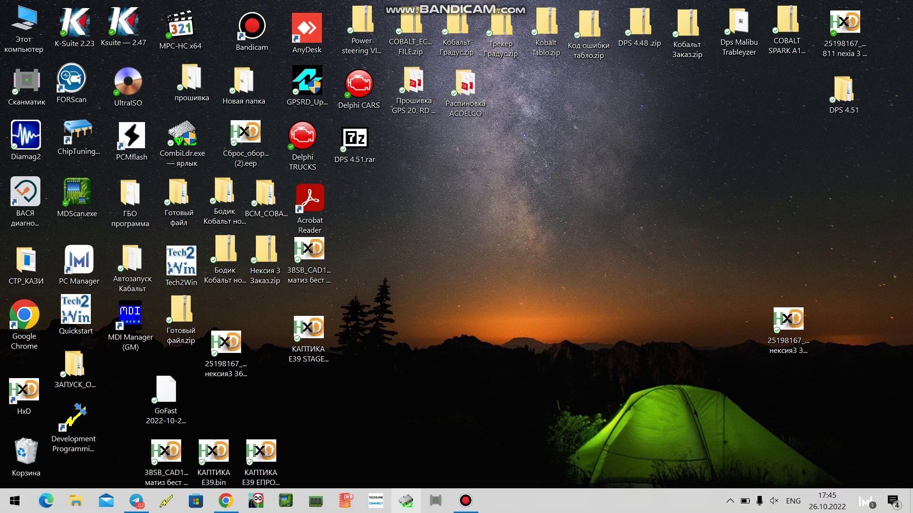
{"action": "left_click", "coordinate": [357, 507]}
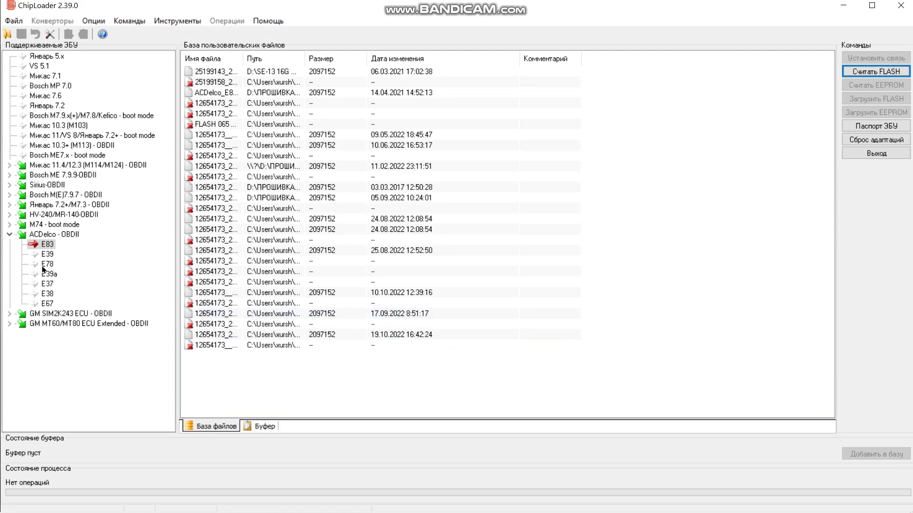
{"action": "left_click", "coordinate": [47, 257]}
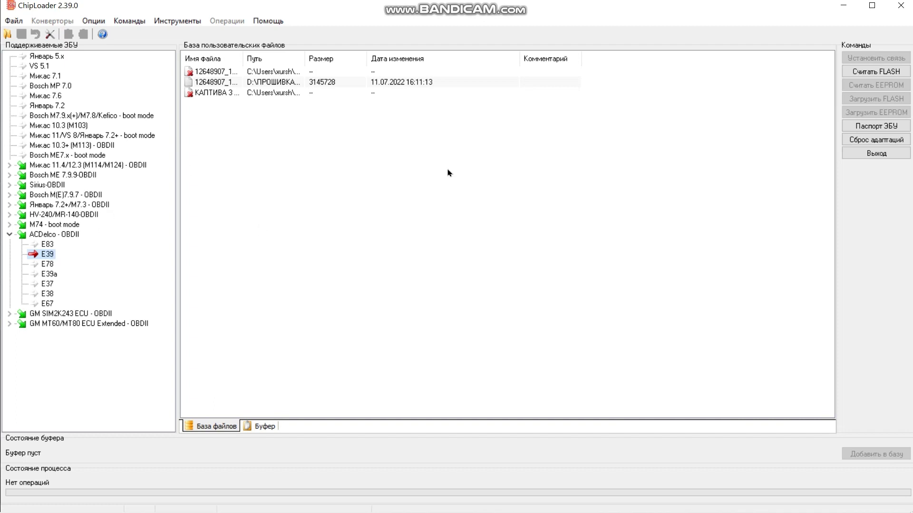
Add КАПТИКА E39 STAGE1 50 51 .bin from the desktop to the user file database and load it into the buffer
{"action": "right_click", "coordinate": [357, 130]}
{"action": "left_click", "coordinate": [381, 136]}
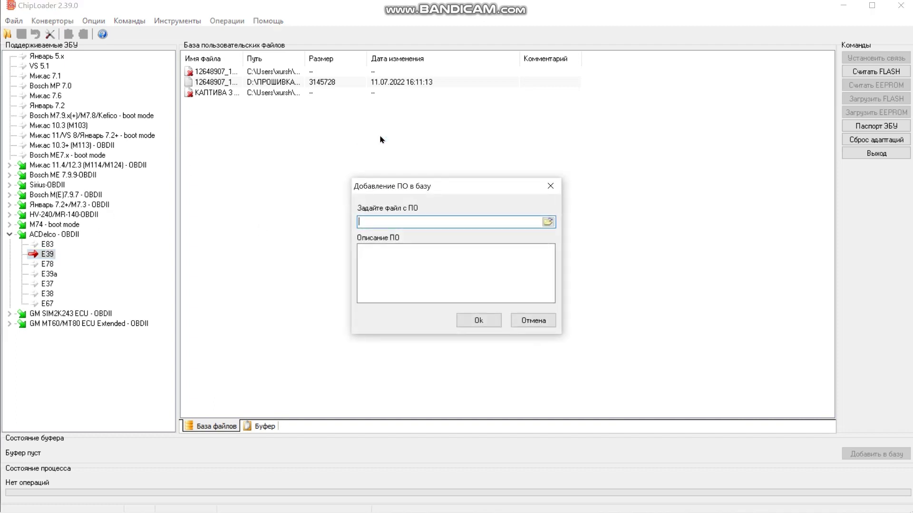
{"action": "left_click", "coordinate": [547, 221]}
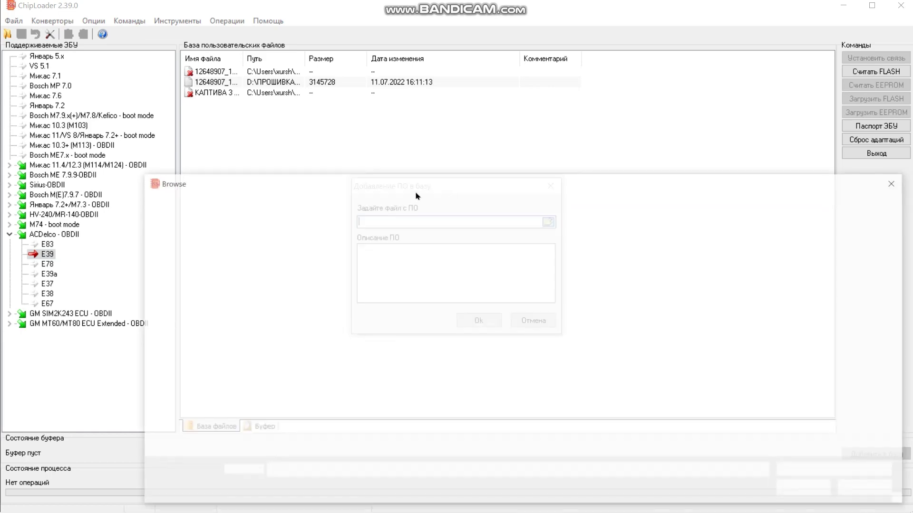
{"action": "double_click", "coordinate": [306, 248]}
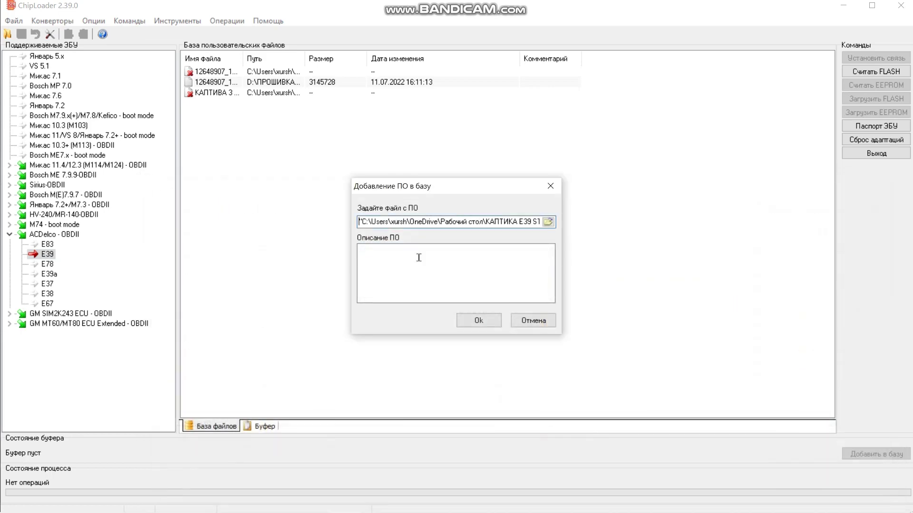
{"action": "left_click", "coordinate": [483, 320]}
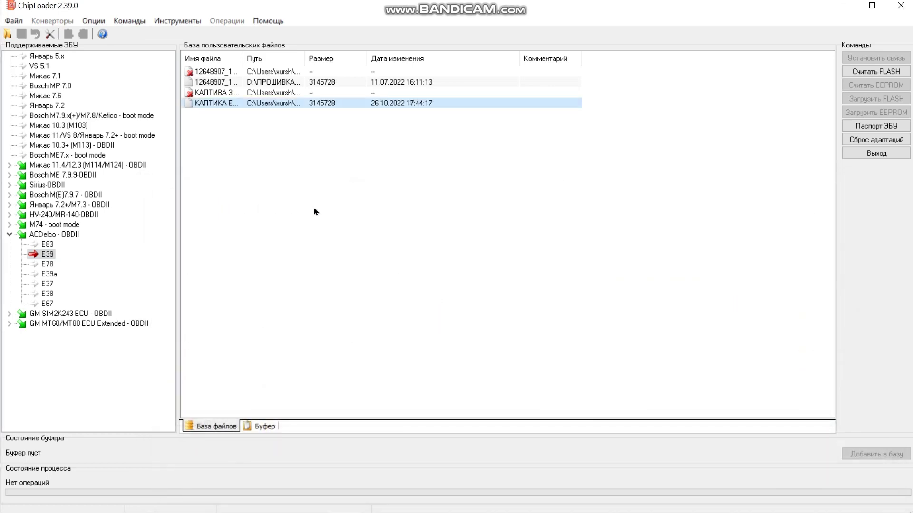
{"action": "double_click", "coordinate": [287, 103]}
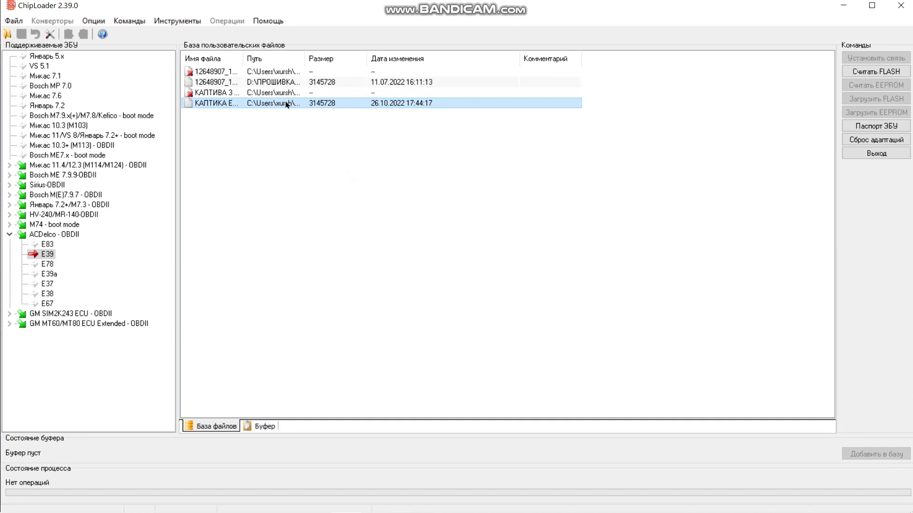
Read the E39 ECU passport and examine its full identification string from beginning to end
{"action": "left_click", "coordinate": [875, 126]}
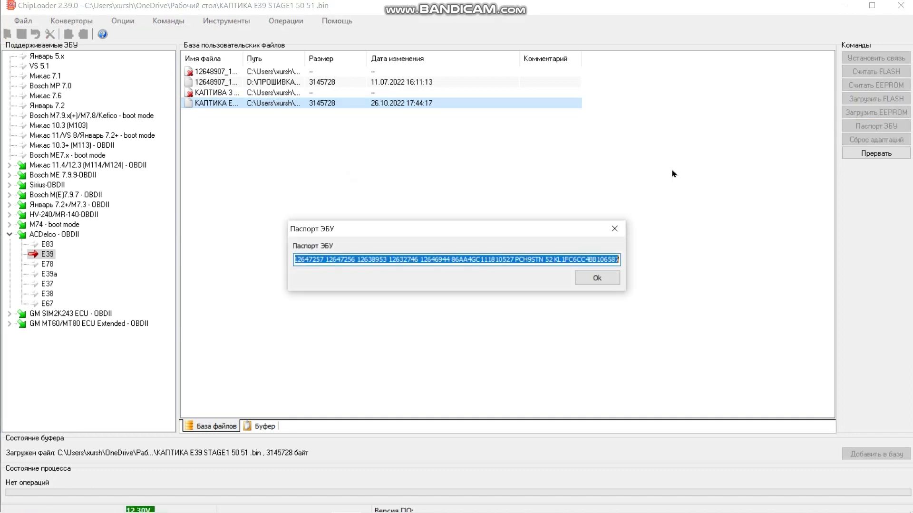
{"action": "left_click", "coordinate": [326, 261]}
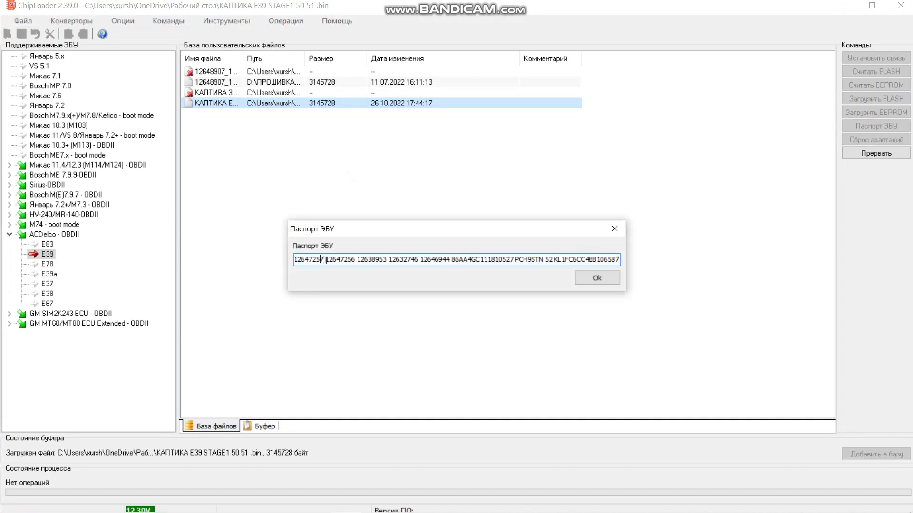
{"action": "key", "text": "Left"}
{"action": "key", "text": "Left"}
{"action": "key", "text": "Left"}
{"action": "key", "text": "Left"}
{"action": "key", "text": "Left"}
{"action": "key", "text": "Left"}
{"action": "key", "text": "Left"}
{"action": "key", "text": "Left"}
{"action": "key", "text": "Left"}
{"action": "key", "text": "Left"}
{"action": "key", "text": "Left"}
{"action": "key", "text": "Left"}
{"action": "key", "text": "Left"}
{"action": "key", "text": "Left"}
{"action": "key", "text": "Left"}
{"action": "key", "text": "Left"}
{"action": "key", "text": "Left"}
{"action": "key", "text": "Left"}
{"action": "key", "text": "Left"}
{"action": "key", "text": "Left"}
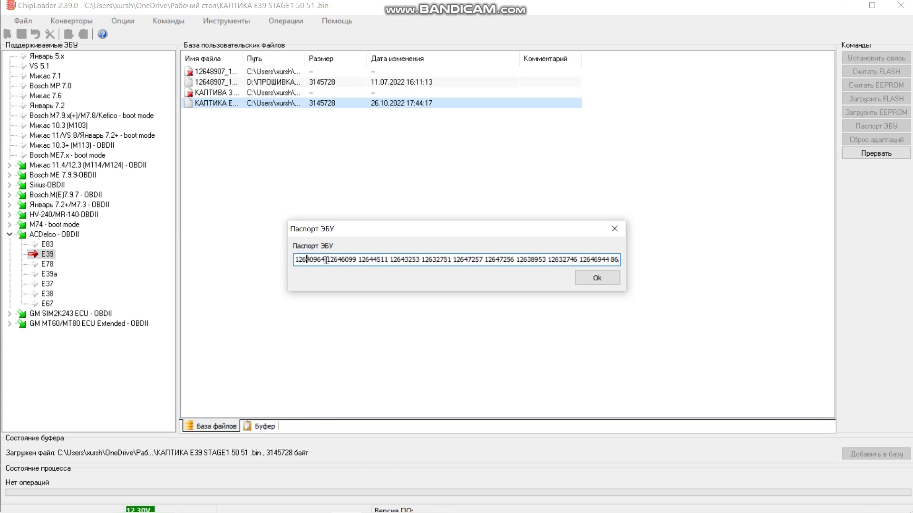
{"action": "key", "text": "Right"}
{"action": "key", "text": "Right"}
{"action": "key", "text": "Right"}
{"action": "key", "text": "Right"}
{"action": "key", "text": "Right"}
{"action": "key", "text": "Right"}
{"action": "key", "text": "Right"}
{"action": "key", "text": "Right"}
{"action": "key", "text": "Right"}
{"action": "key", "text": "Right"}
{"action": "key", "text": "Right"}
{"action": "key", "text": "Right"}
{"action": "key", "text": "Right"}
{"action": "key", "text": "Right"}
{"action": "key", "text": "Right"}
{"action": "key", "text": "Right"}
{"action": "key", "text": "Right"}
{"action": "key", "text": "Right"}
{"action": "key", "text": "Right"}
{"action": "key", "text": "Right"}
{"action": "key", "text": "Right"}
{"action": "key", "text": "Right"}
{"action": "key", "text": "Right"}
{"action": "key", "text": "Right"}
{"action": "key", "text": "Right"}
{"action": "key", "text": "Right"}
{"action": "key", "text": "Right"}
{"action": "key", "text": "Right"}
{"action": "key", "text": "Right"}
{"action": "key", "text": "Right"}
{"action": "key", "text": "Right"}
{"action": "key", "text": "Right"}
{"action": "key", "text": "Right"}
{"action": "key", "text": "Right"}
{"action": "key", "text": "Right"}
{"action": "left_click", "coordinate": [608, 280]}
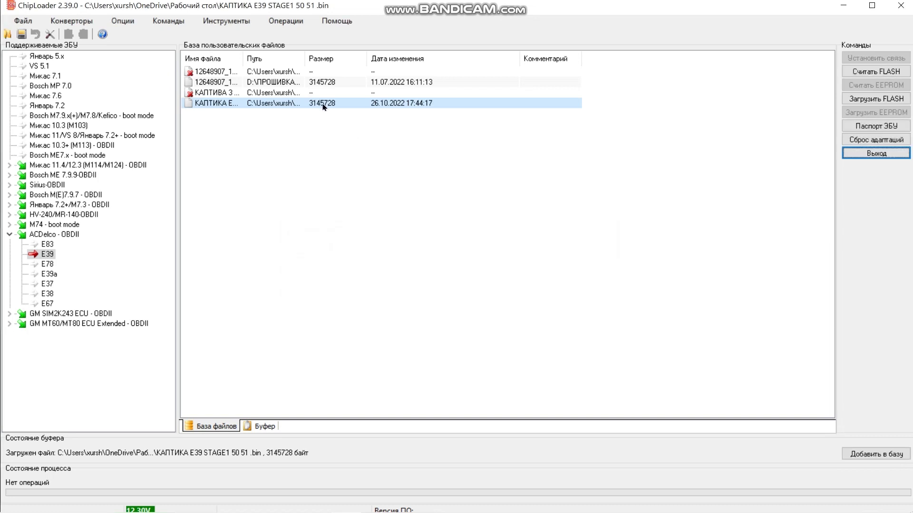
Write the calibration area of the buffered STAGE1 firmware to the E39 ECU's flash
{"action": "left_click", "coordinate": [886, 101]}
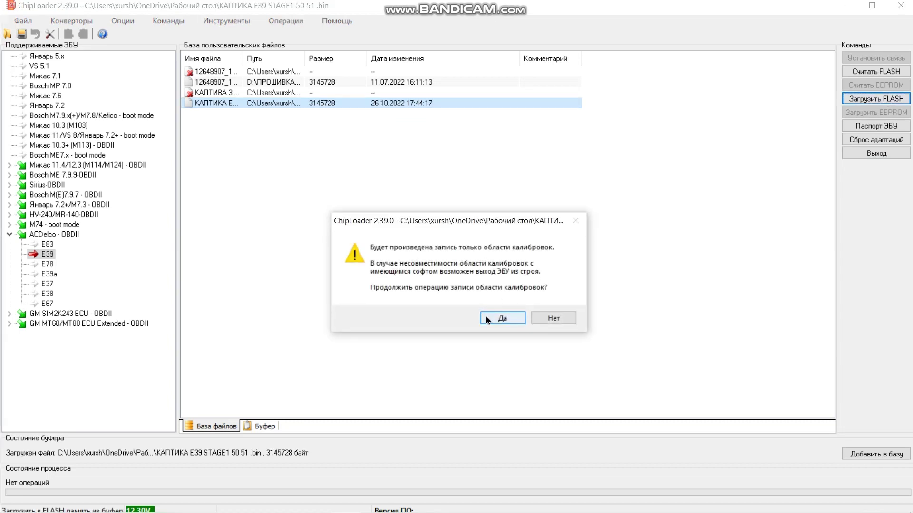
{"action": "left_click", "coordinate": [496, 323]}
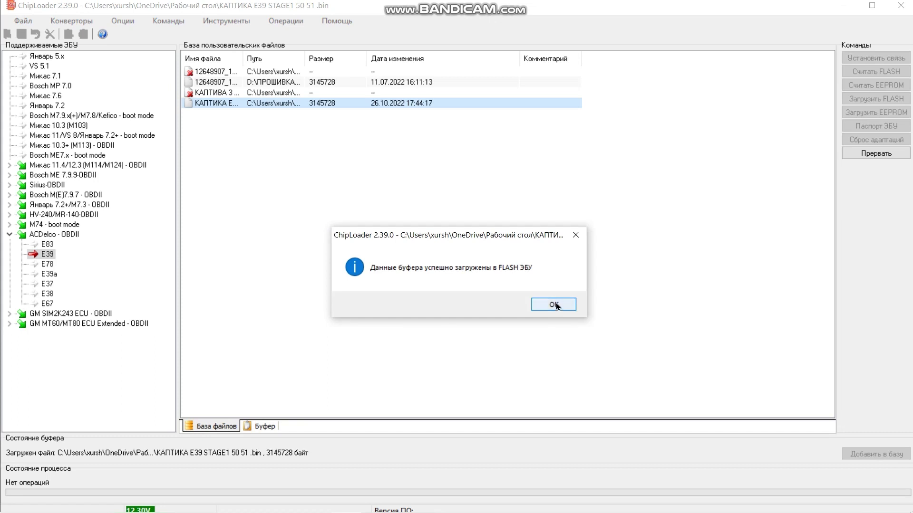
{"action": "left_click", "coordinate": [558, 309]}
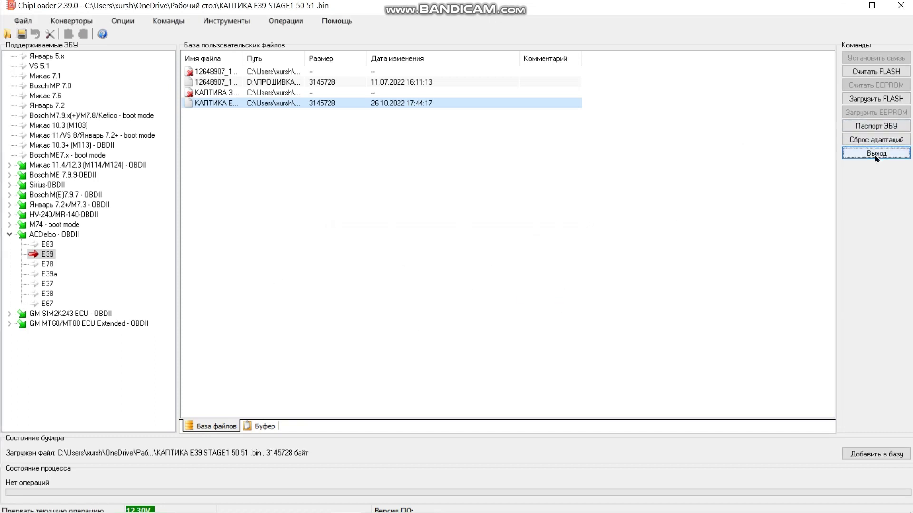
Exit ChipLoader and refresh the desktop
{"action": "left_click", "coordinate": [876, 156]}
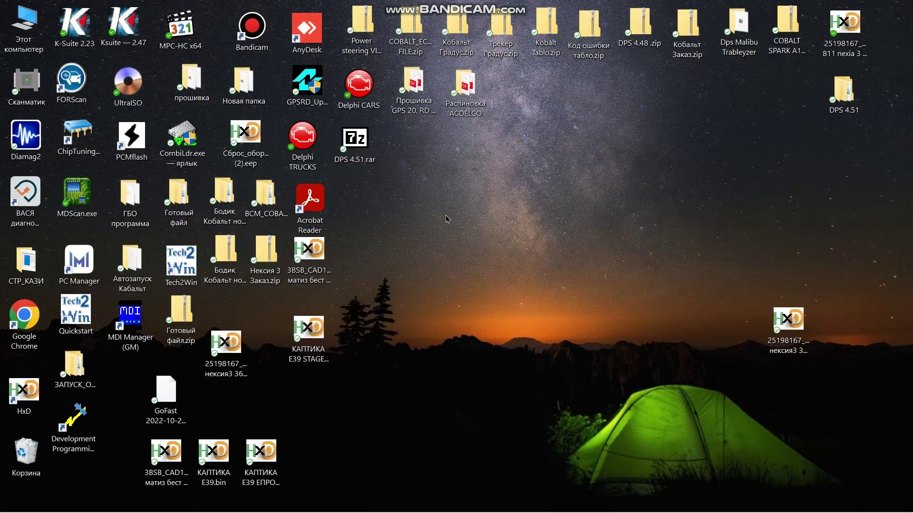
{"action": "right_click", "coordinate": [446, 217]}
{"action": "left_click", "coordinate": [480, 251]}
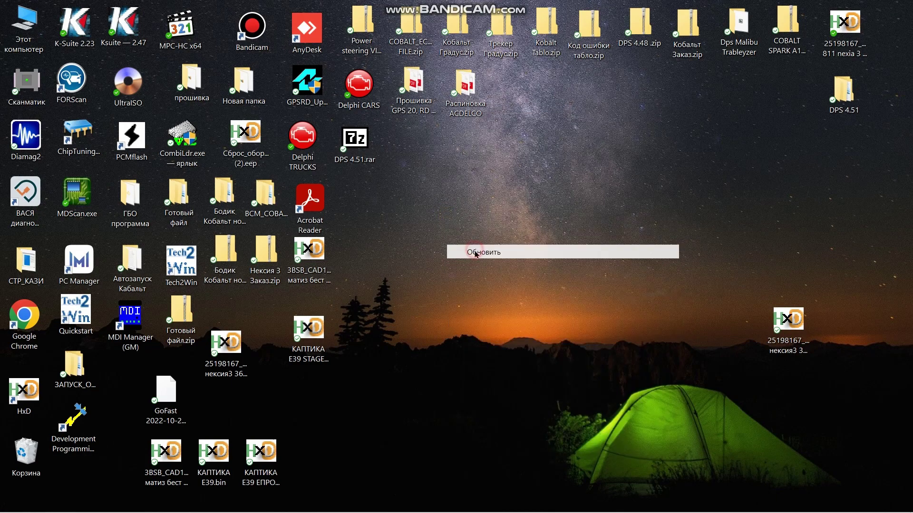
Open Сканматик and read the fault codes of the 6T50 transmission for the Chevrolet Captiva (C140)
{"action": "mouse_move", "coordinate": [424, 509]}
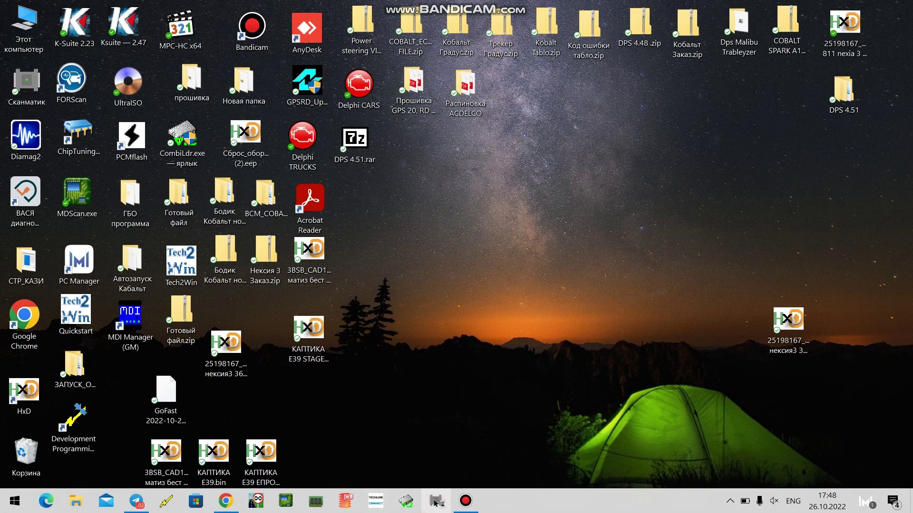
{"action": "left_click", "coordinate": [436, 501]}
{"action": "left_click", "coordinate": [813, 98]}
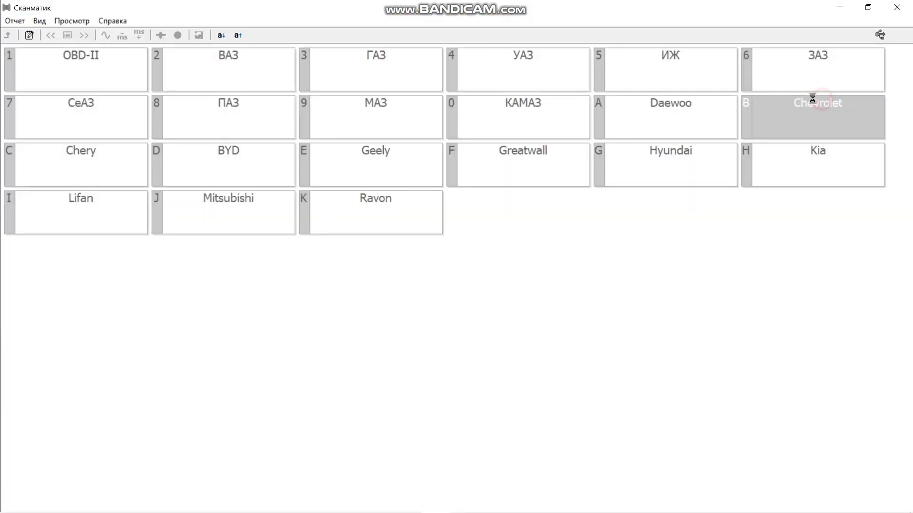
{"action": "left_click", "coordinate": [87, 168]}
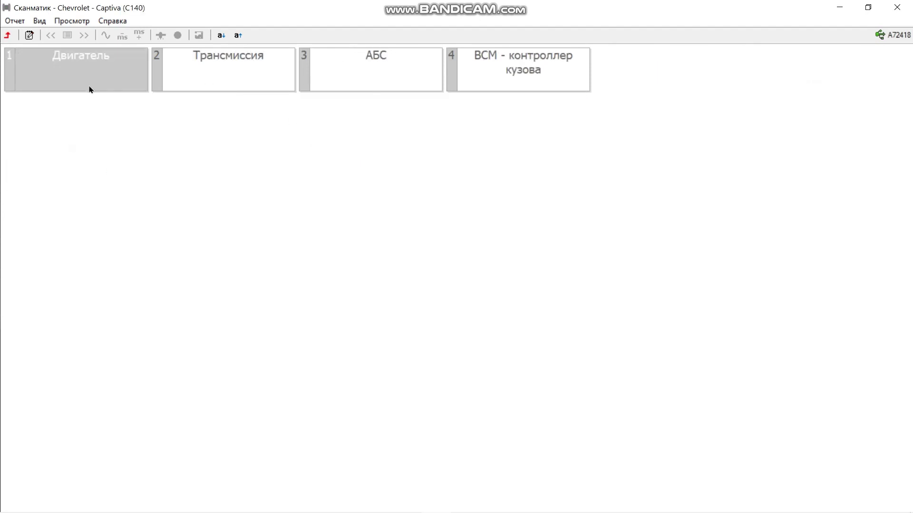
{"action": "left_click", "coordinate": [204, 77]}
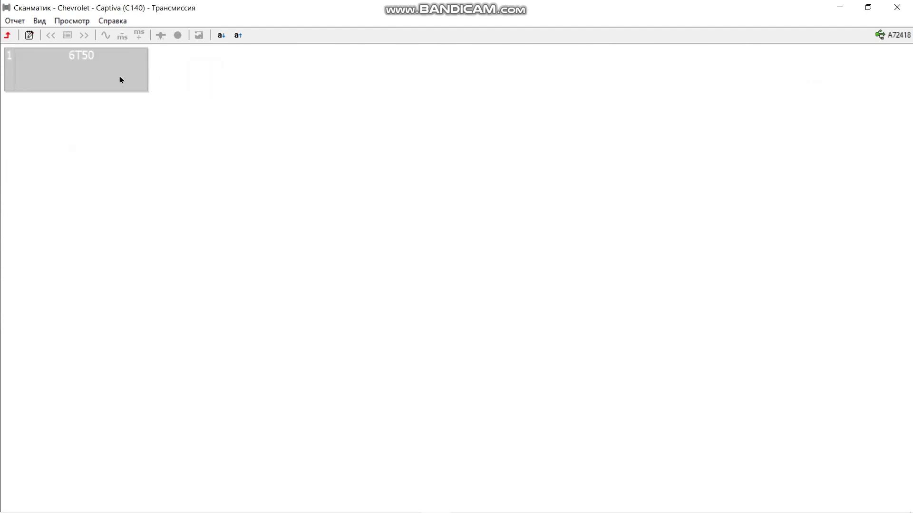
{"action": "left_click", "coordinate": [93, 73]}
{"action": "left_click", "coordinate": [224, 82]}
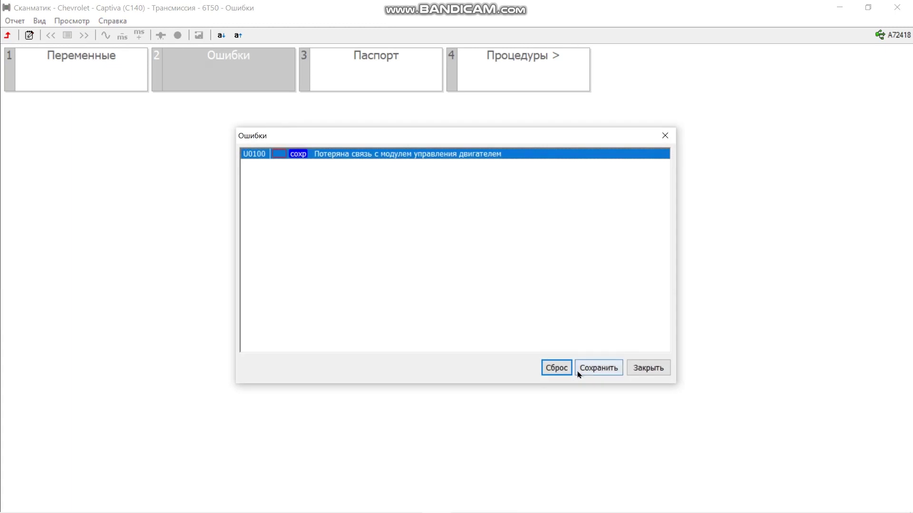
Clear the stored fault codes of the 6T50 transmission and close its fault list
{"action": "left_click", "coordinate": [551, 370]}
{"action": "key", "text": "Return"}
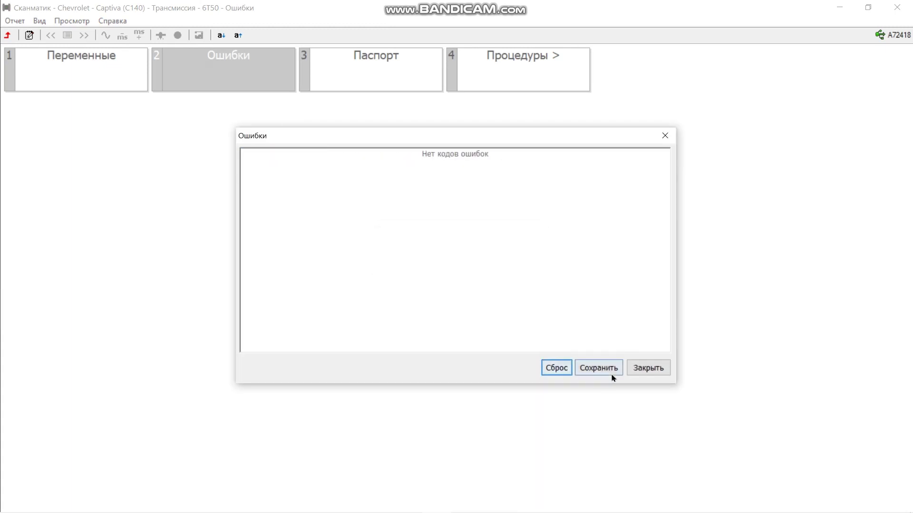
{"action": "left_click", "coordinate": [644, 369]}
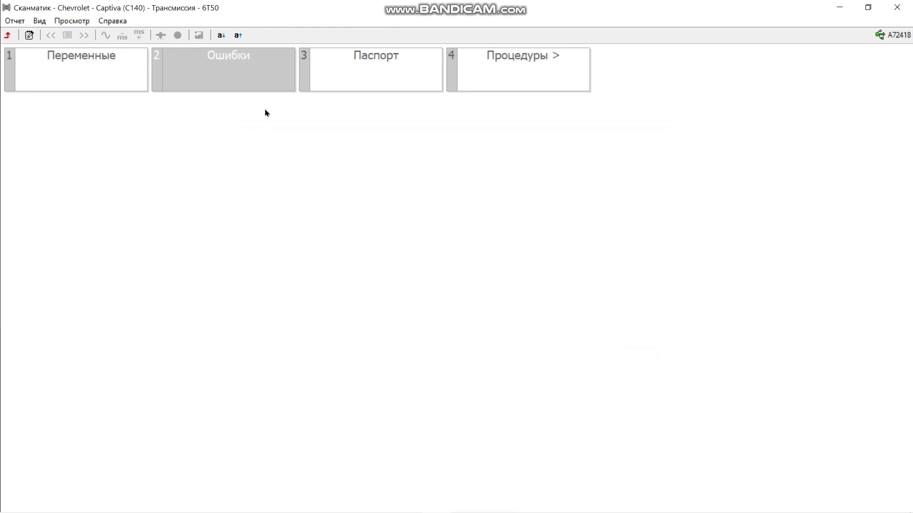
Read and reset the fault codes of the 3.0 LFW (E39) engine module, leaving its fault list closed
{"action": "left_click", "coordinate": [7, 35]}
{"action": "left_click", "coordinate": [43, 66]}
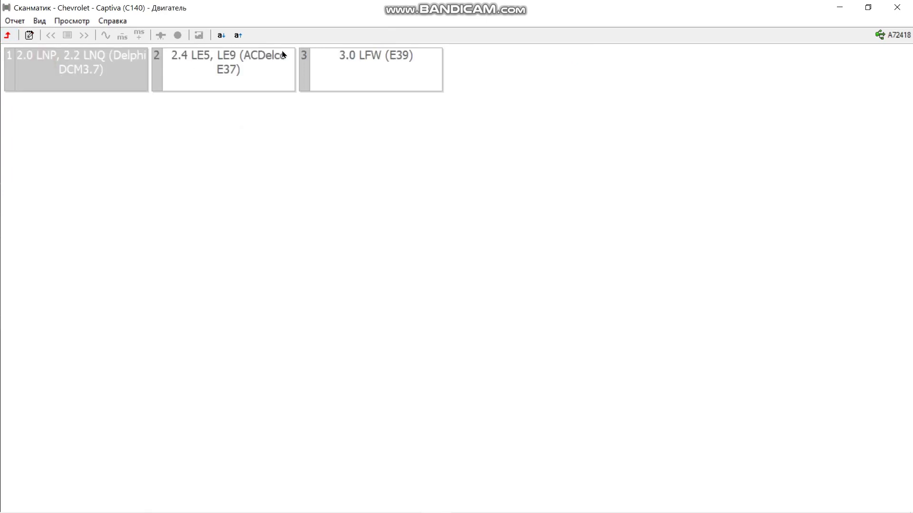
{"action": "left_click", "coordinate": [370, 70]}
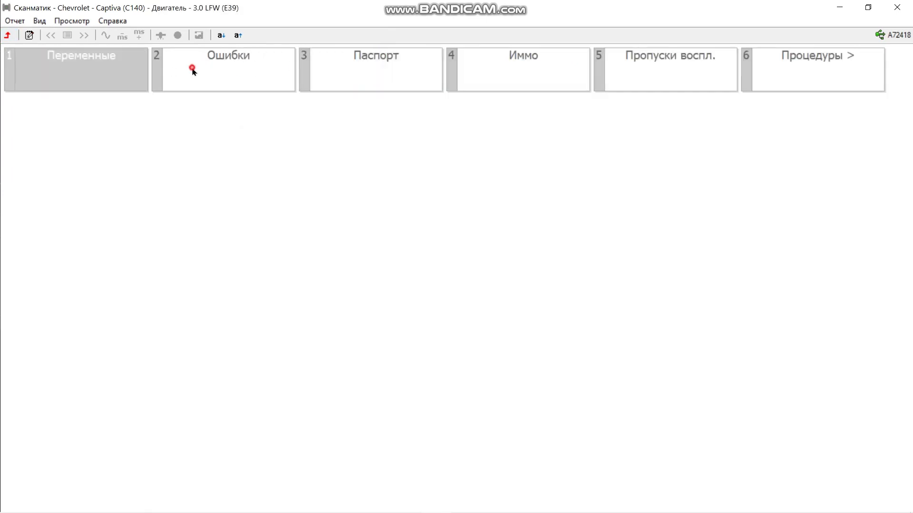
{"action": "left_click", "coordinate": [194, 70]}
{"action": "left_click", "coordinate": [554, 369]}
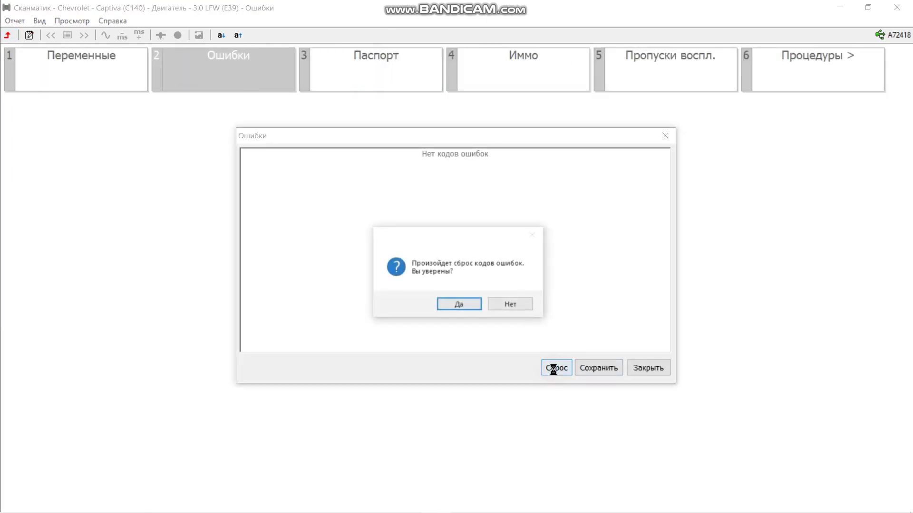
{"action": "key", "text": "Return"}
{"action": "left_click", "coordinate": [648, 368]}
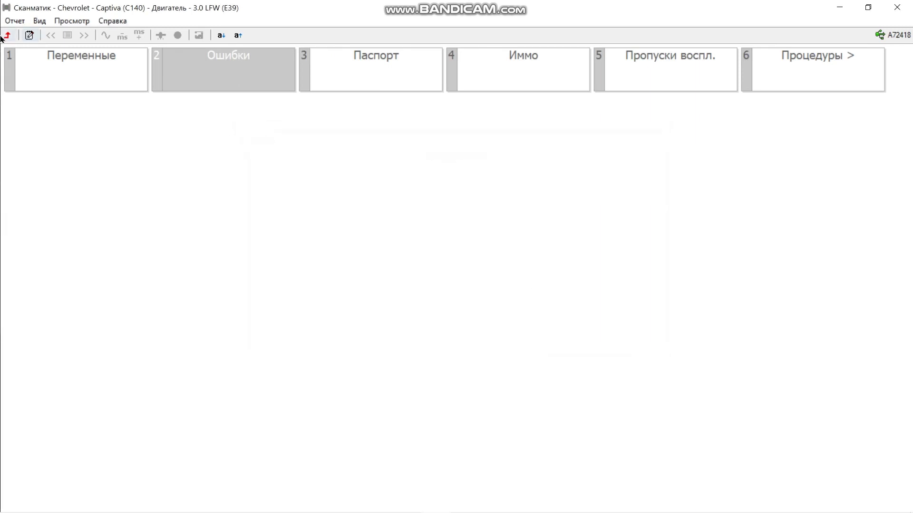
Examine the live variables of the 3.0 LFW (E39) engine, including idle speed, temperatures, air flow, ignition timing, throttle and fuel pressure
{"action": "left_click", "coordinate": [53, 77]}
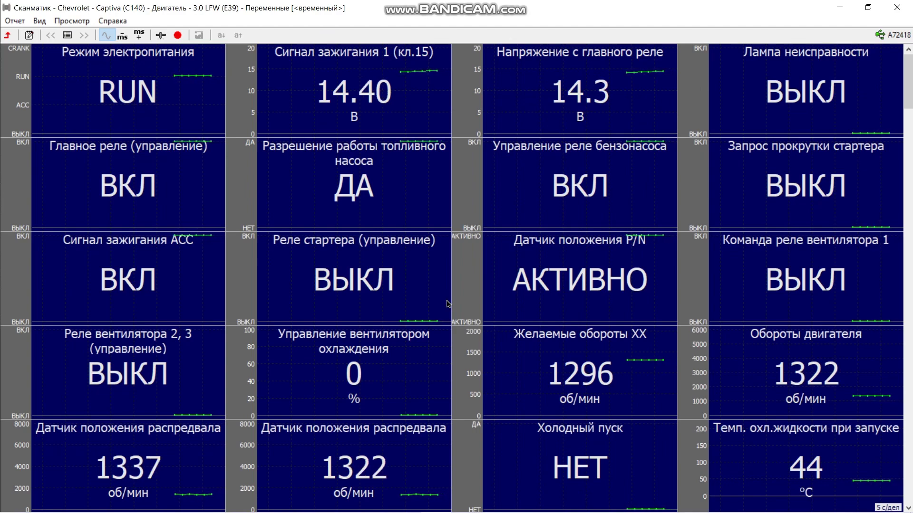
{"action": "scroll", "coordinate": [447, 304], "scroll_direction": "down", "scroll_amount": 11}
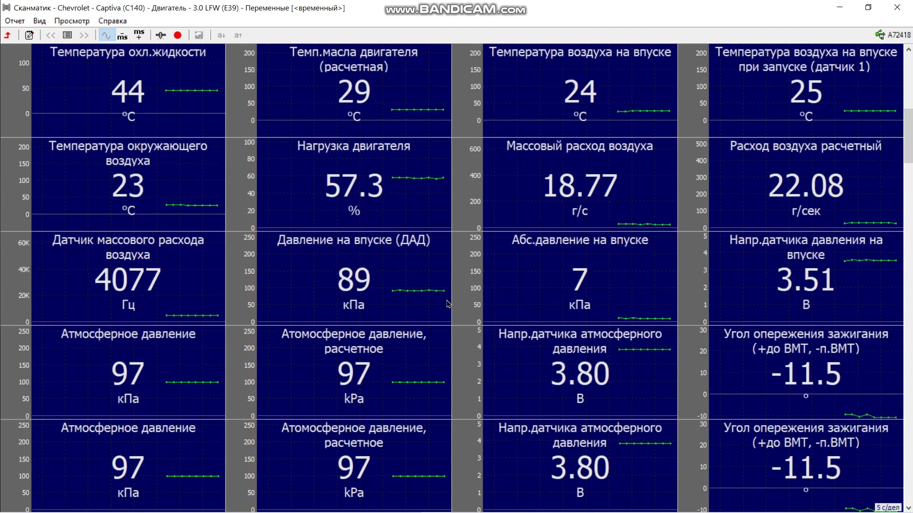
{"action": "scroll", "coordinate": [447, 304], "scroll_direction": "down", "scroll_amount": 12}
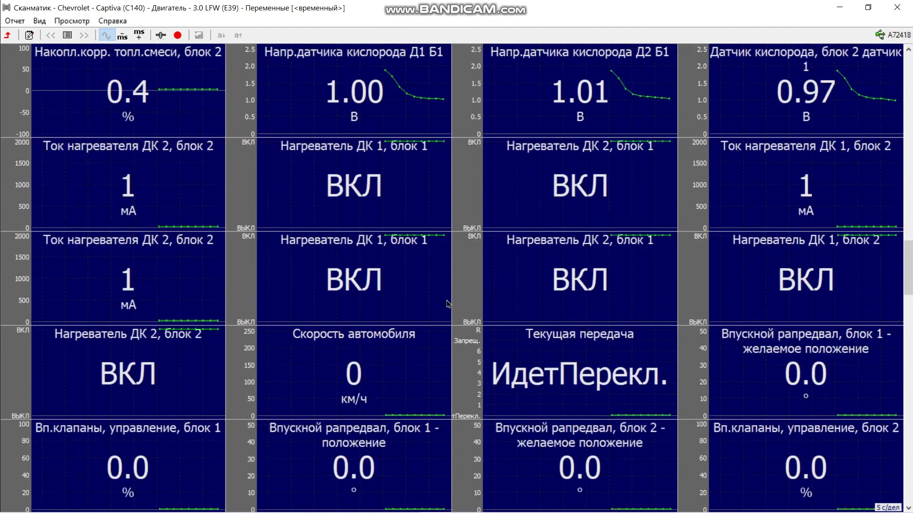
{"action": "scroll", "coordinate": [447, 305], "scroll_direction": "down", "scroll_amount": 4}
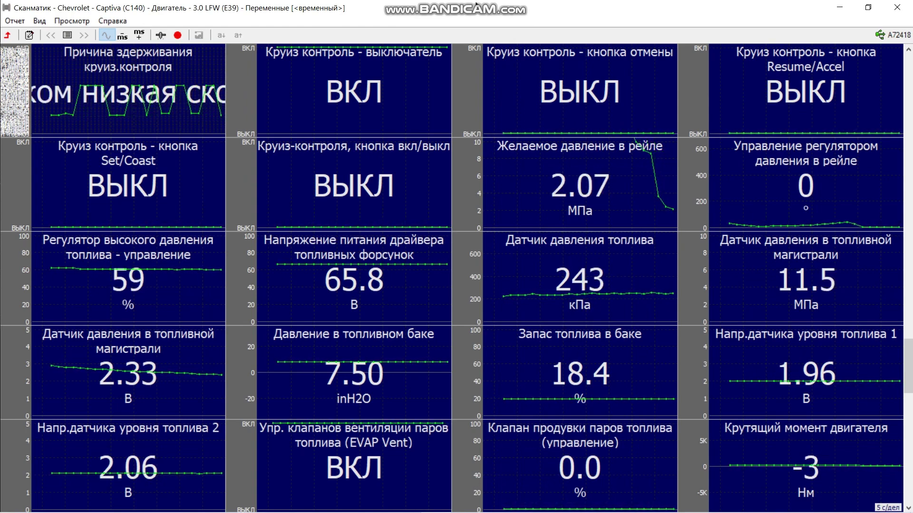
{"action": "scroll", "coordinate": [498, 45], "scroll_direction": "up", "scroll_amount": 10}
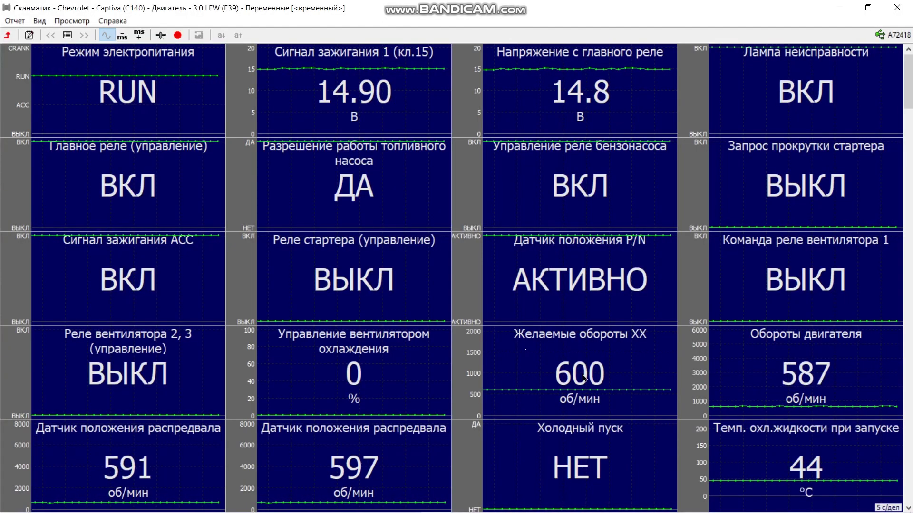
{"action": "mouse_move", "coordinate": [374, 4]}
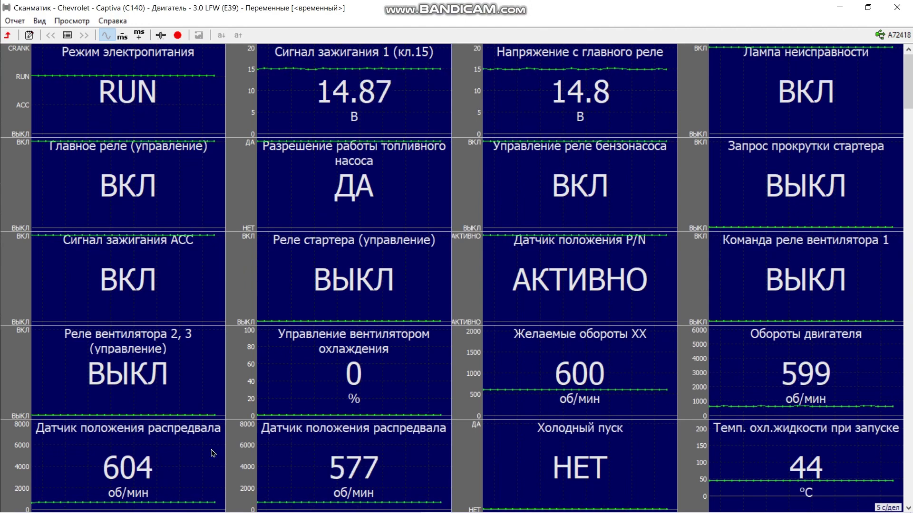
{"action": "scroll", "coordinate": [622, 314], "scroll_direction": "down", "scroll_amount": 5}
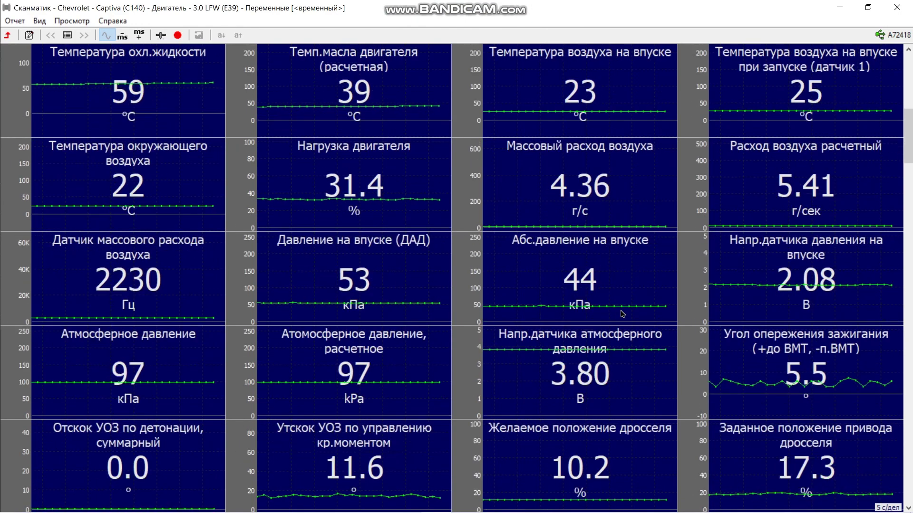
{"action": "scroll", "coordinate": [622, 314], "scroll_direction": "down", "scroll_amount": 4}
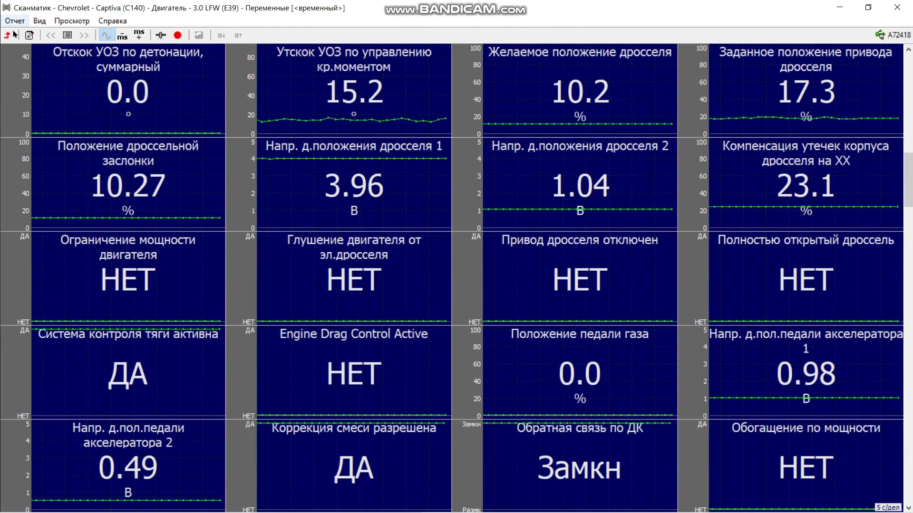
Check the E39 engine's misfire counters for all cylinders, then close them and leave the engine diagnostics
{"action": "left_click", "coordinate": [7, 35]}
{"action": "left_click", "coordinate": [673, 69]}
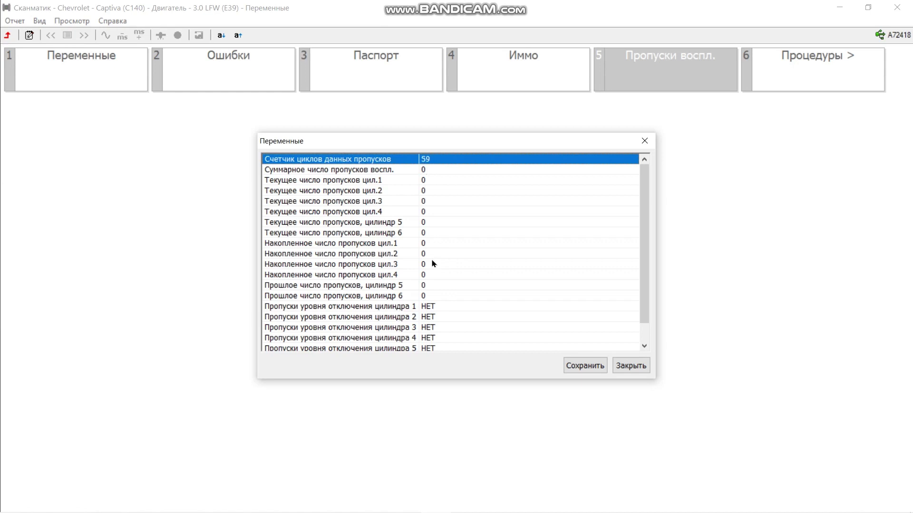
{"action": "left_click", "coordinate": [631, 365]}
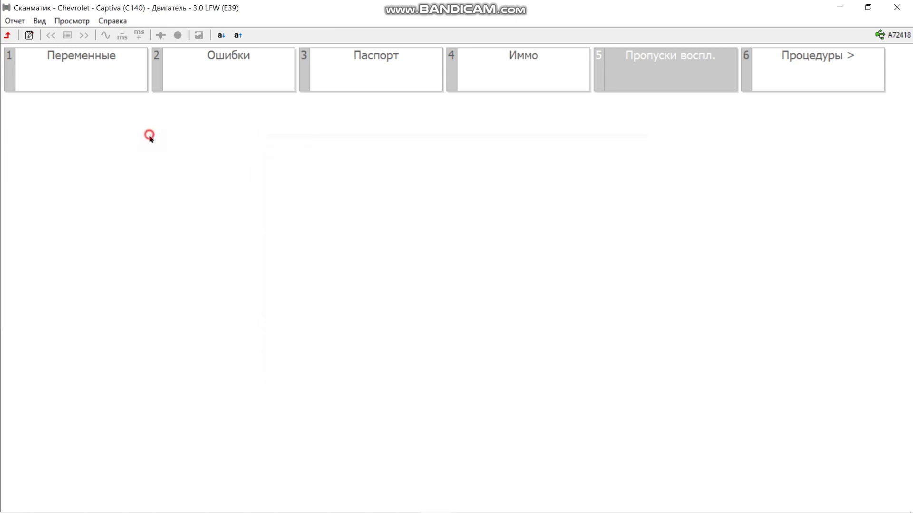
{"action": "left_click", "coordinate": [7, 37]}
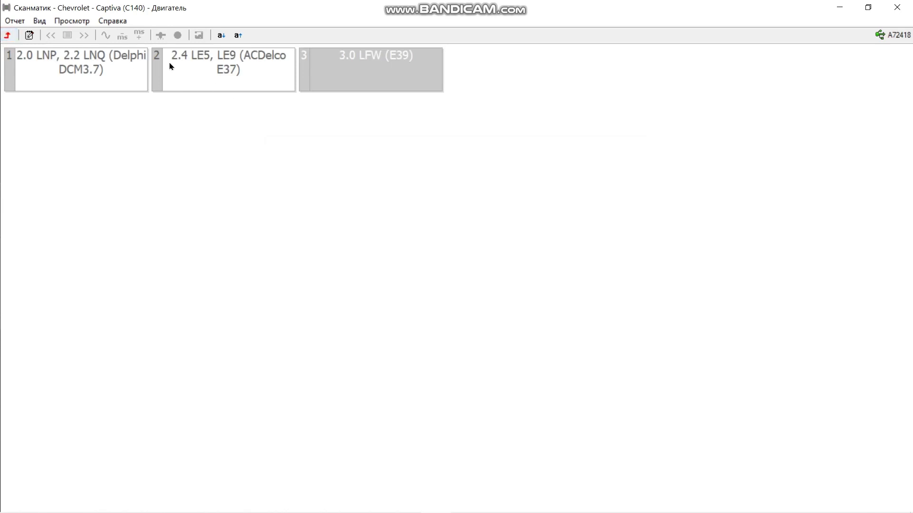
{"action": "left_click", "coordinate": [8, 36]}
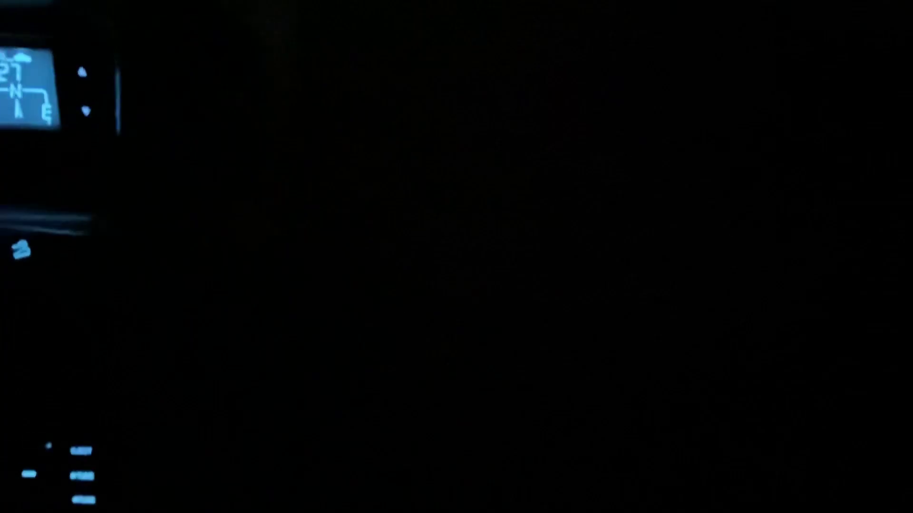